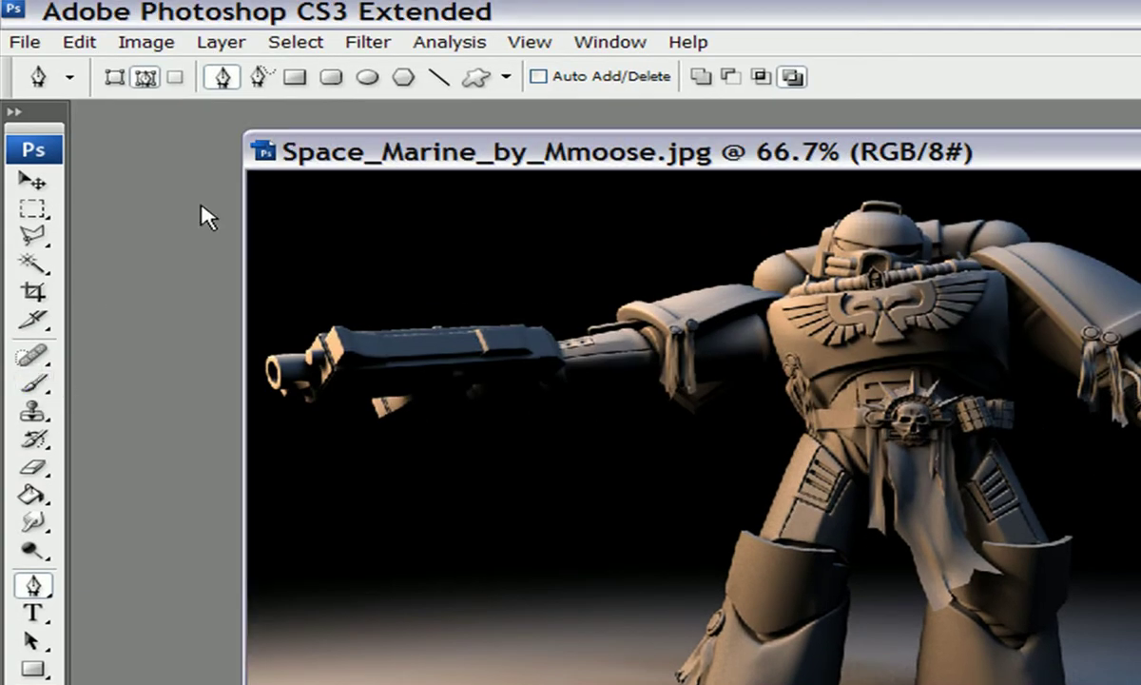
Set the Brush tool to a 6 px round brush with 100% hardness.
left_click(36, 383)
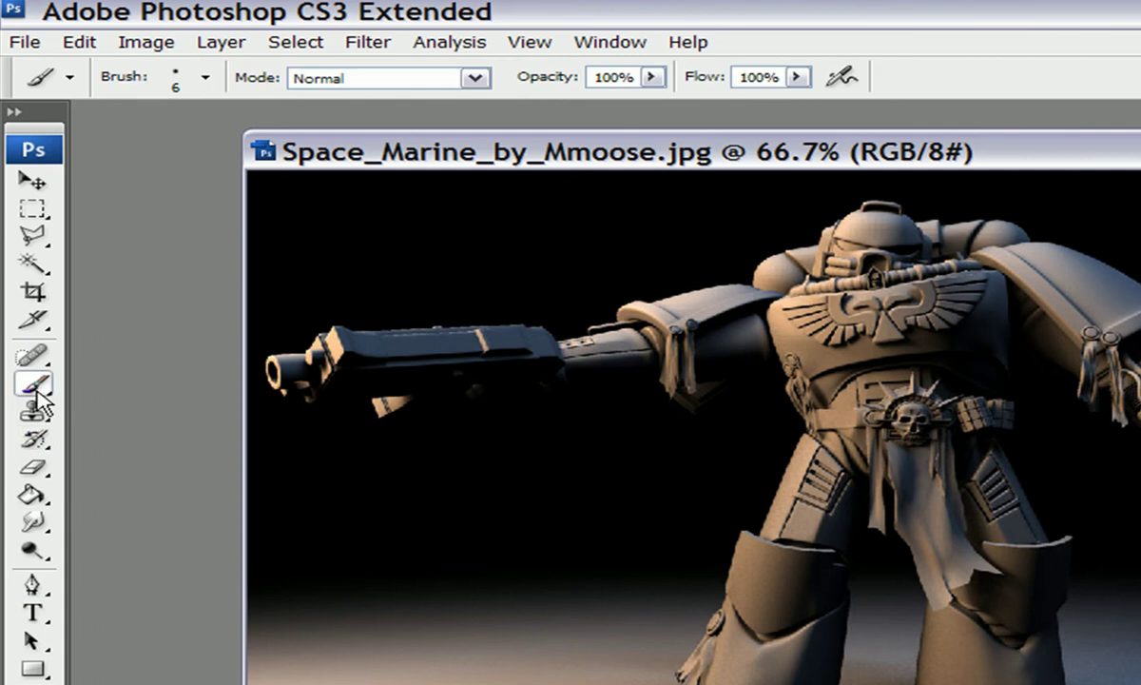
left_click(205, 78)
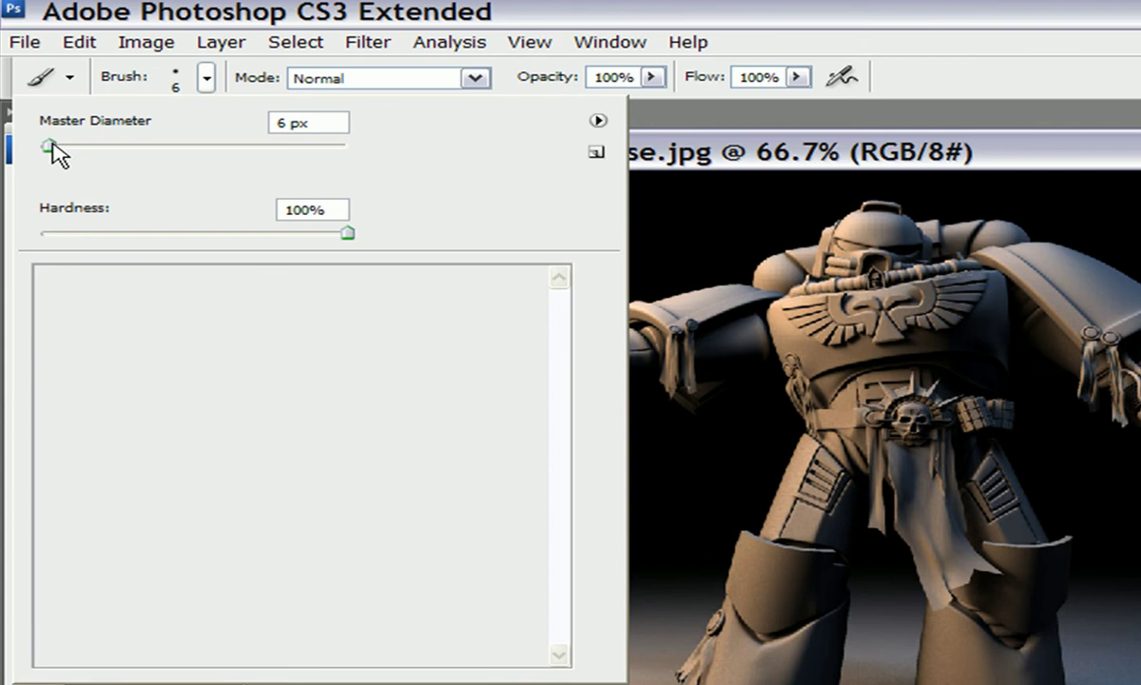
left_click_drag(51, 145, 55, 145)
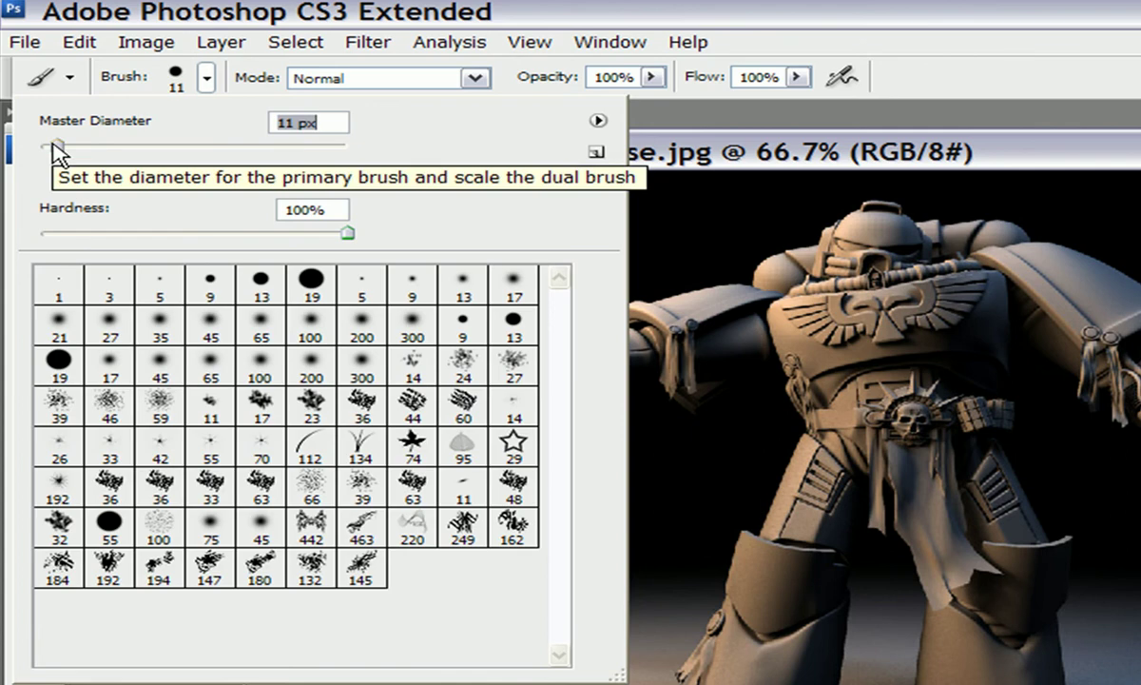
left_click_drag(54, 143, 50, 146)
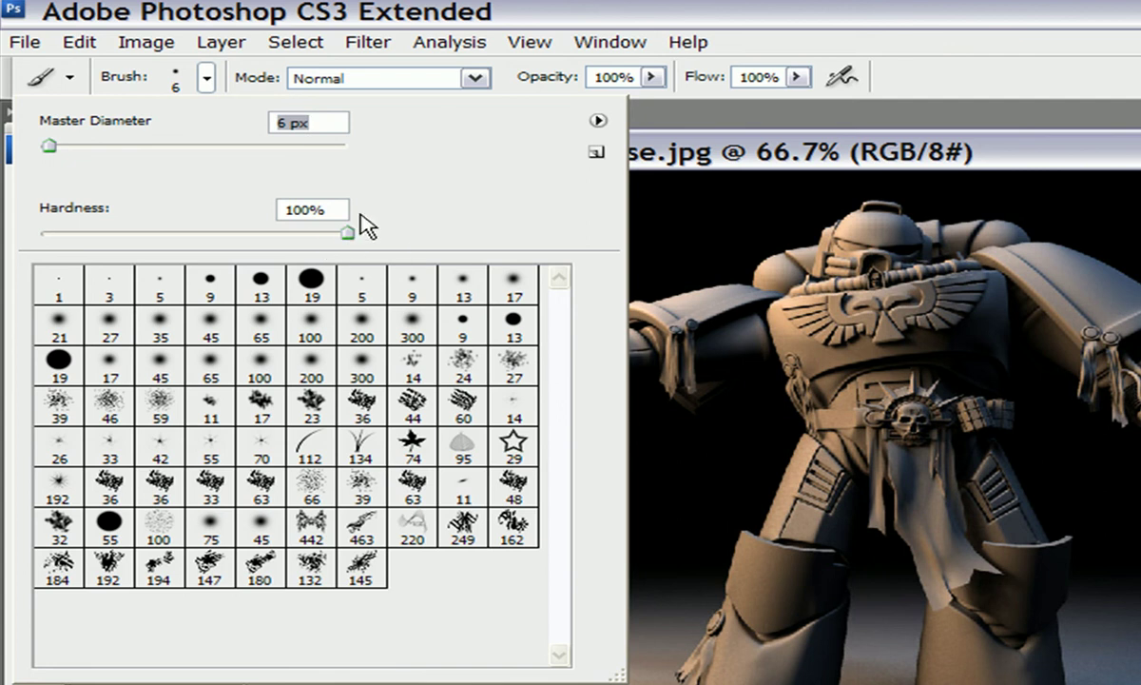
left_click(207, 84)
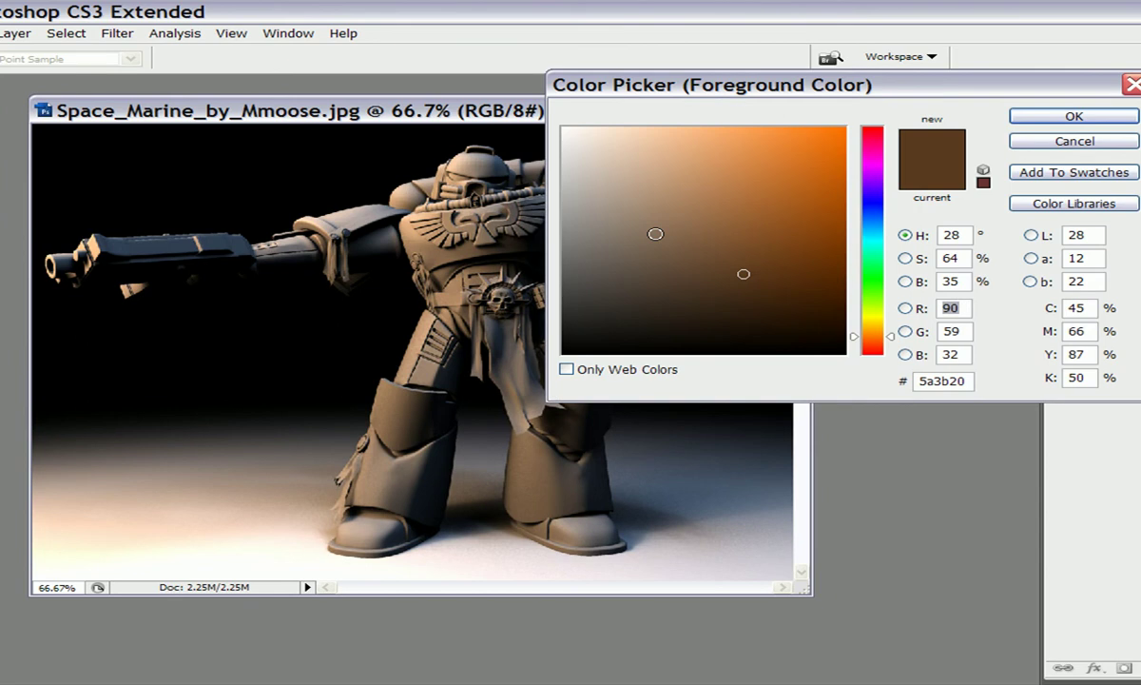
Set the foreground colour to deep brown 784319 and return to the Pen tool.
left_click(685, 233)
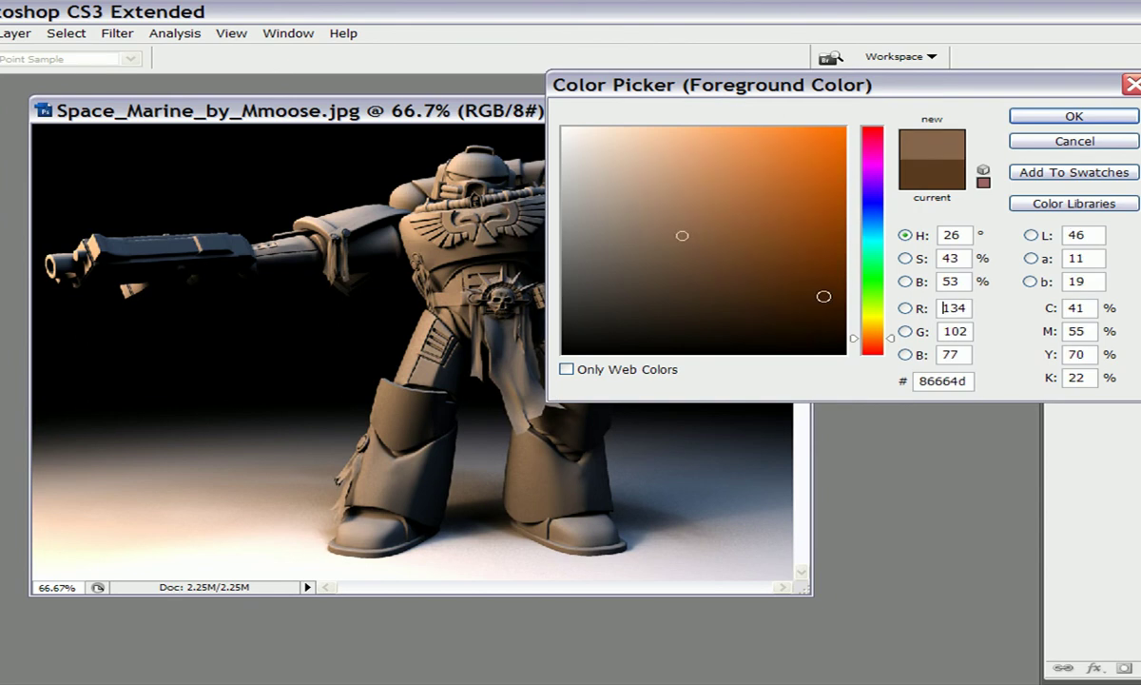
left_click_drag(685, 232, 785, 247)
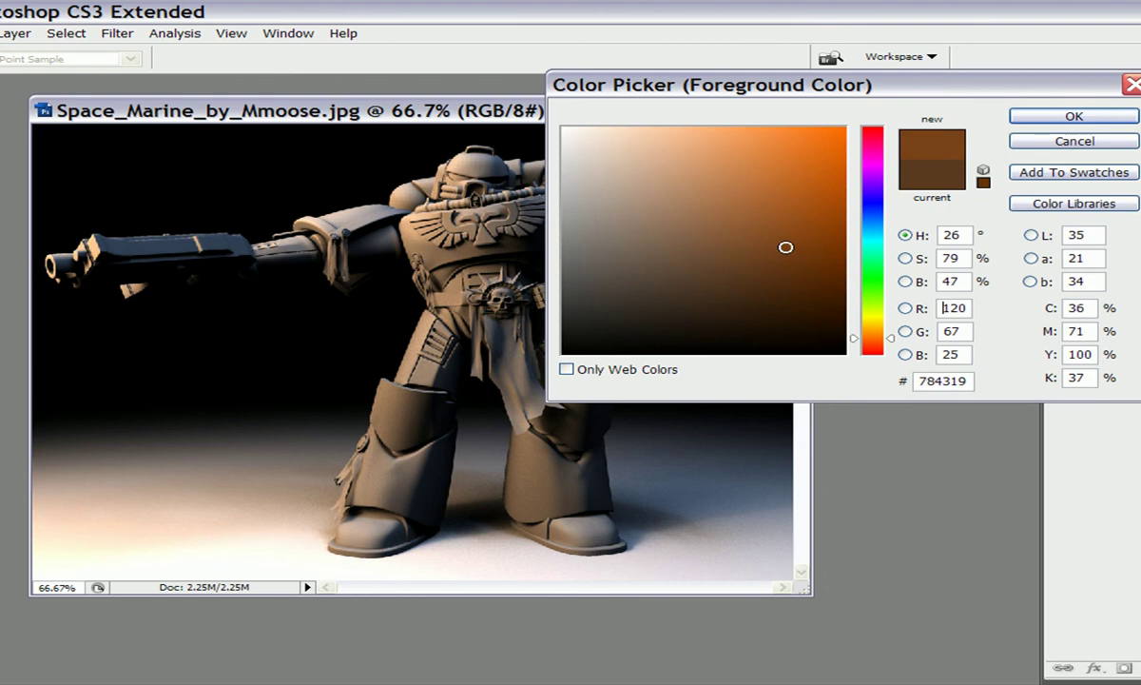
left_click(1058, 117)
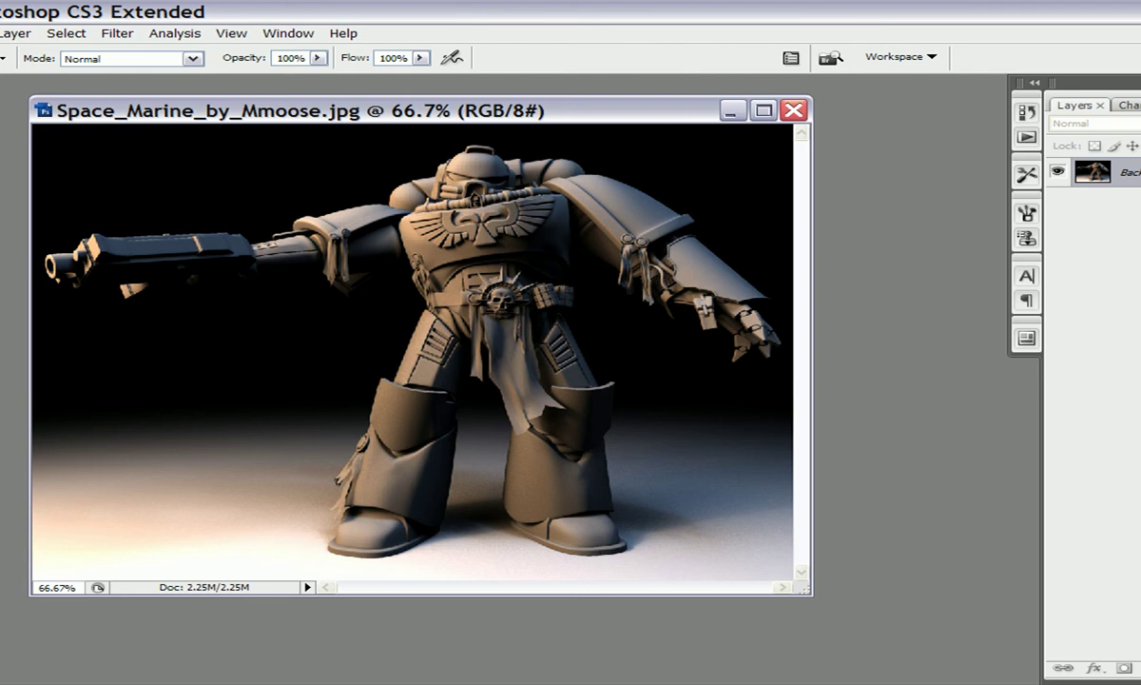
left_click(3, 416)
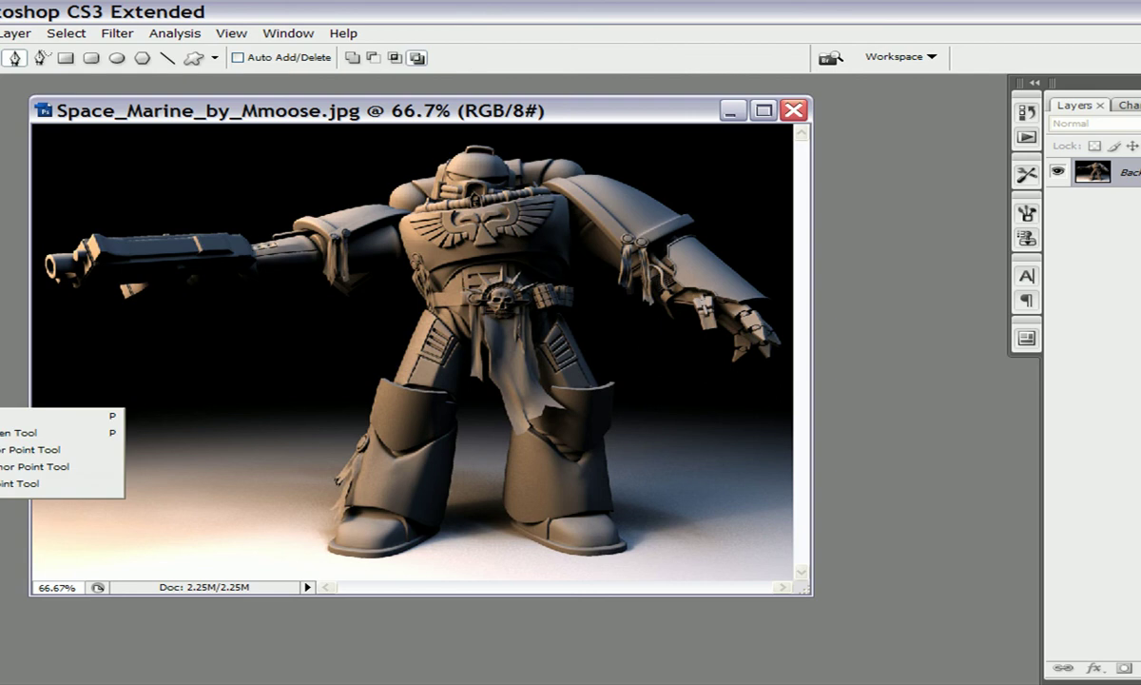
Draw the first curved pen segment over the shoulder, pulling its top point up beside the helmet.
left_click(9, 416)
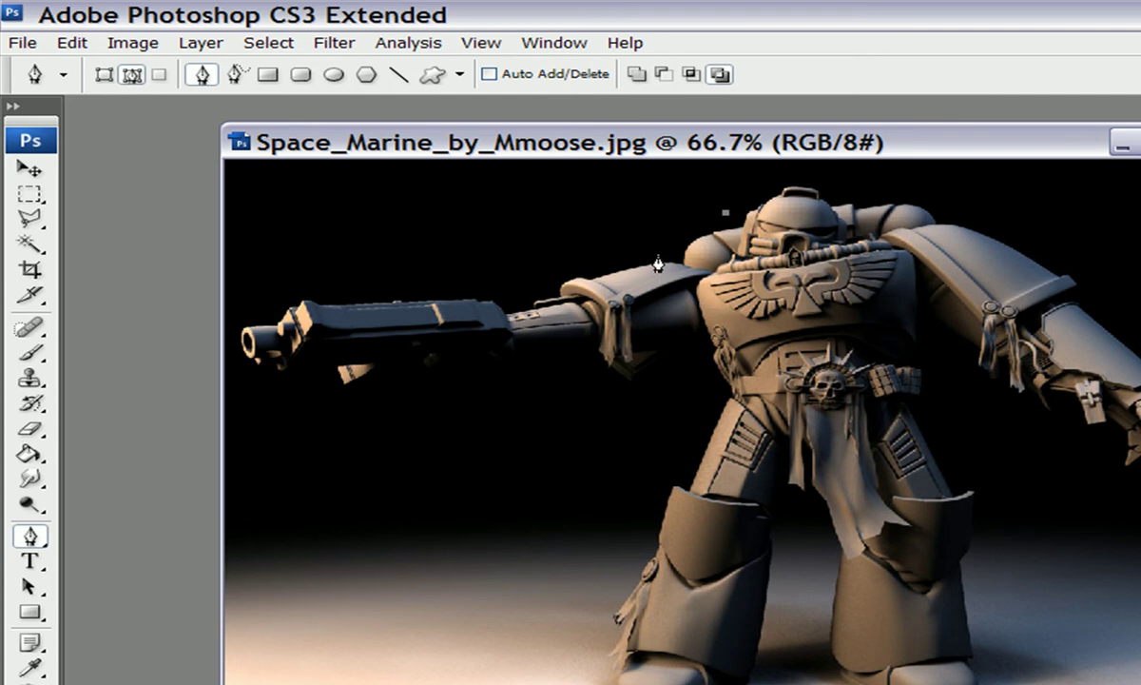
left_click_drag(663, 257, 693, 307)
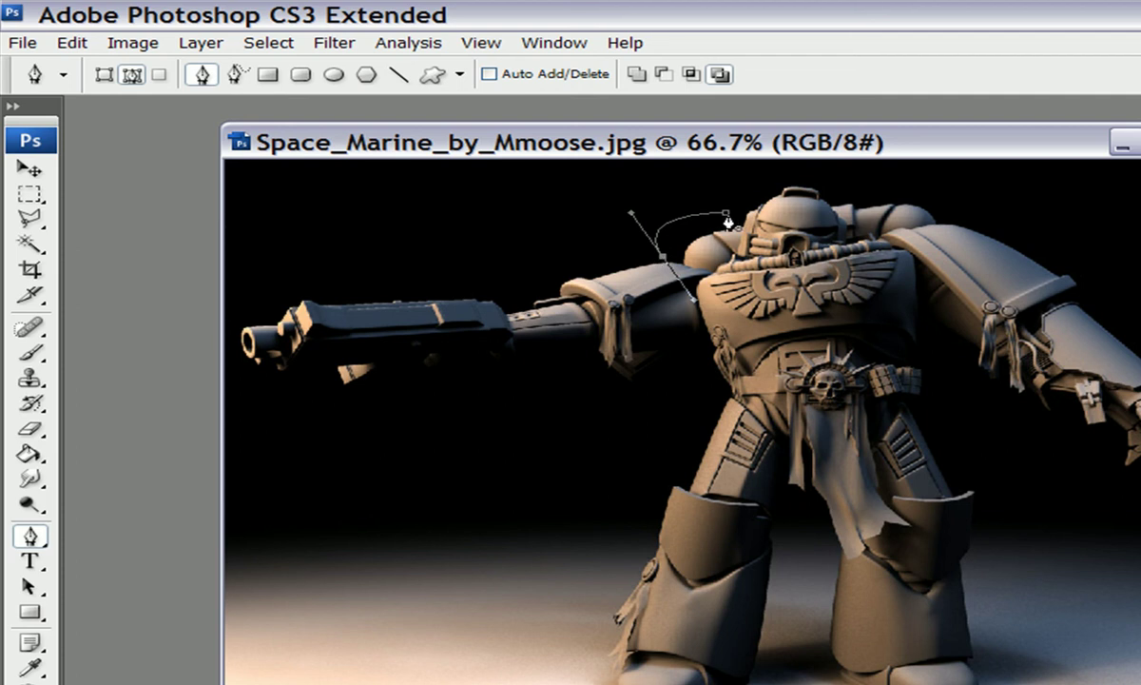
left_click_drag(727, 213, 759, 196)
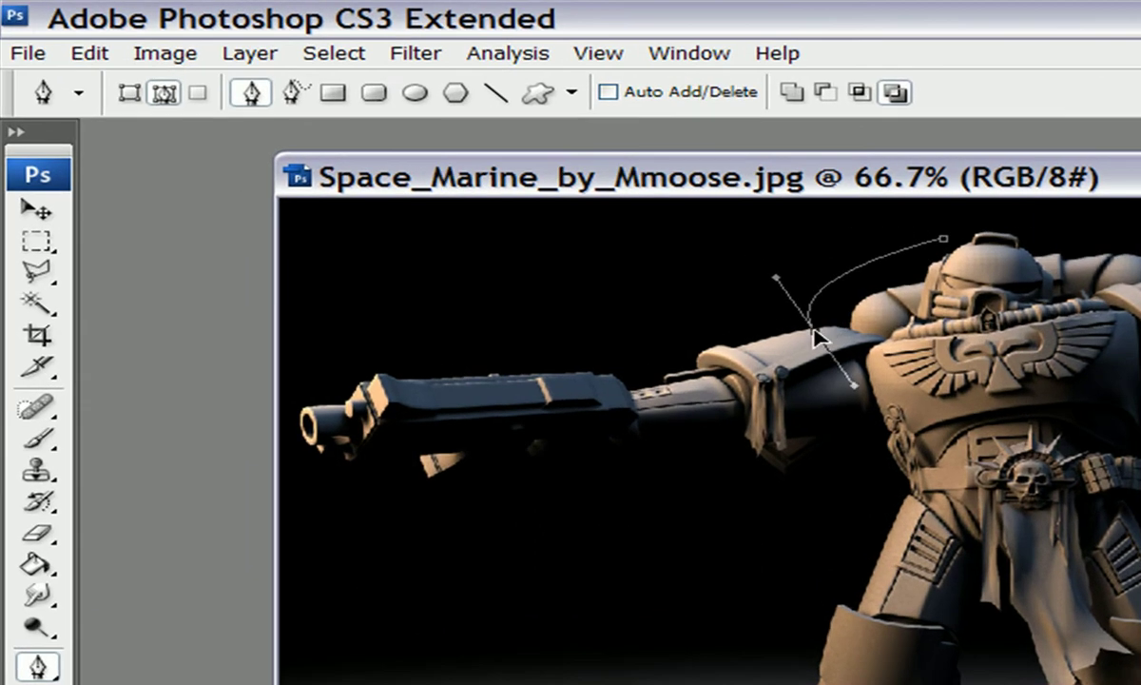
Reshape the shoulder arc and extend the path in a smooth curve down over the chest.
left_click_drag(813, 332, 747, 266)
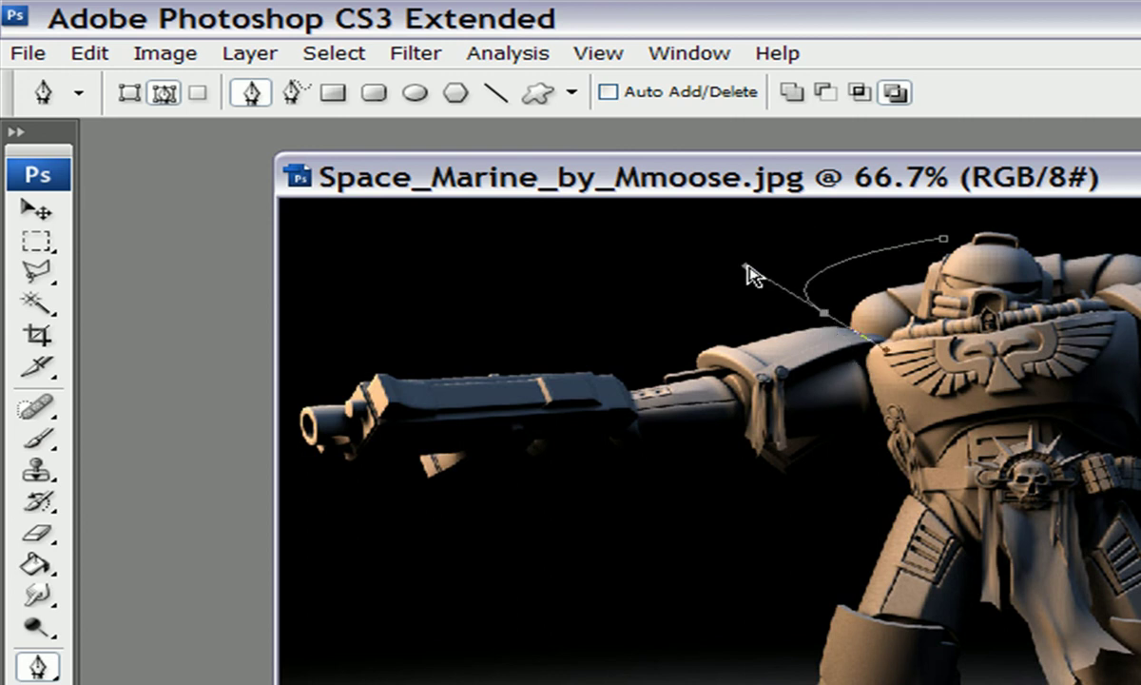
mouse_move(884, 356)
left_mouse_down()
mouse_move(869, 382)
mouse_move(873, 370)
left_mouse_up()
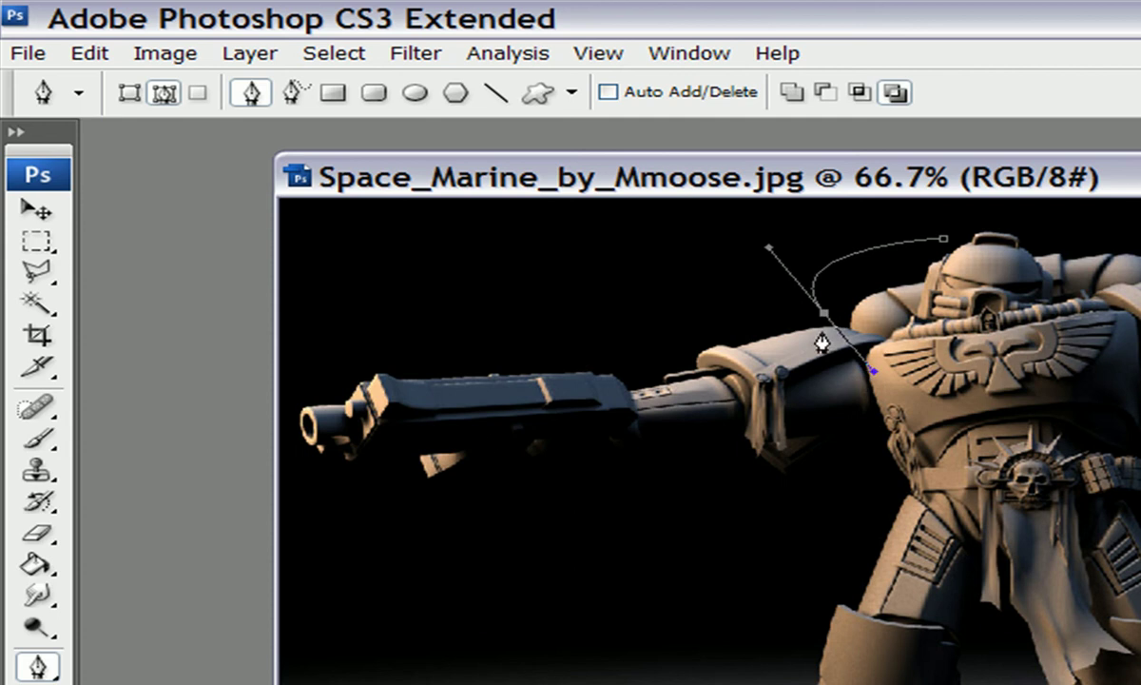
left_click(836, 464)
left_click_drag(841, 468, 747, 434)
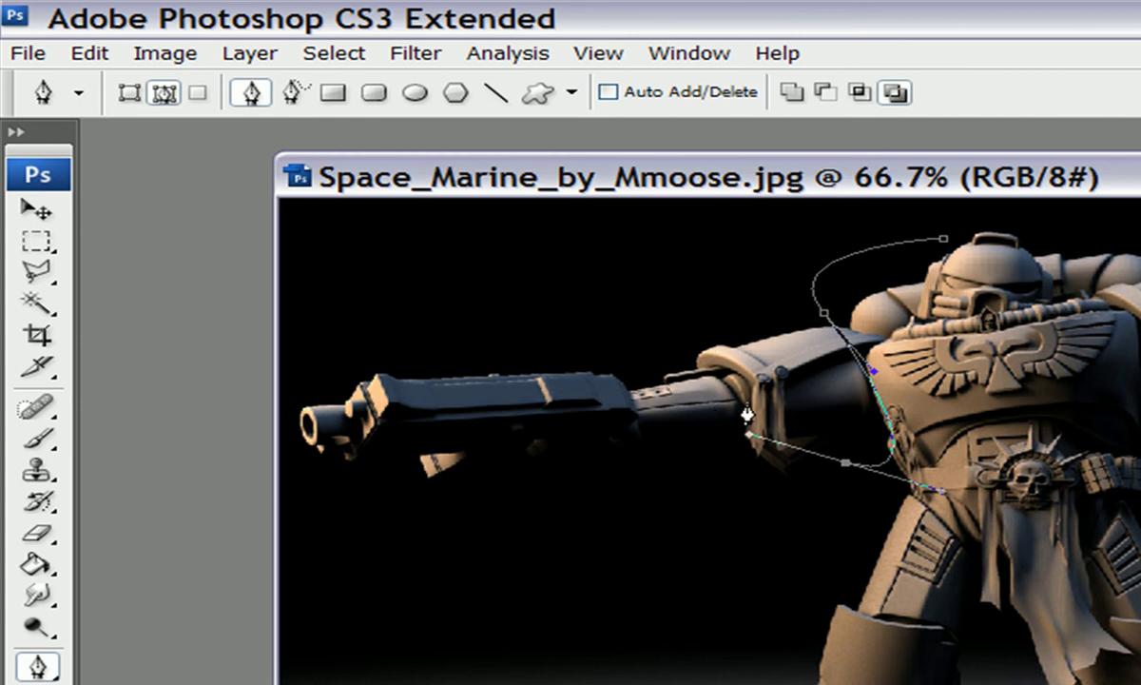
Loop the path around the upper arm, under it, back over it and down below the gun.
left_click_drag(739, 336, 692, 346)
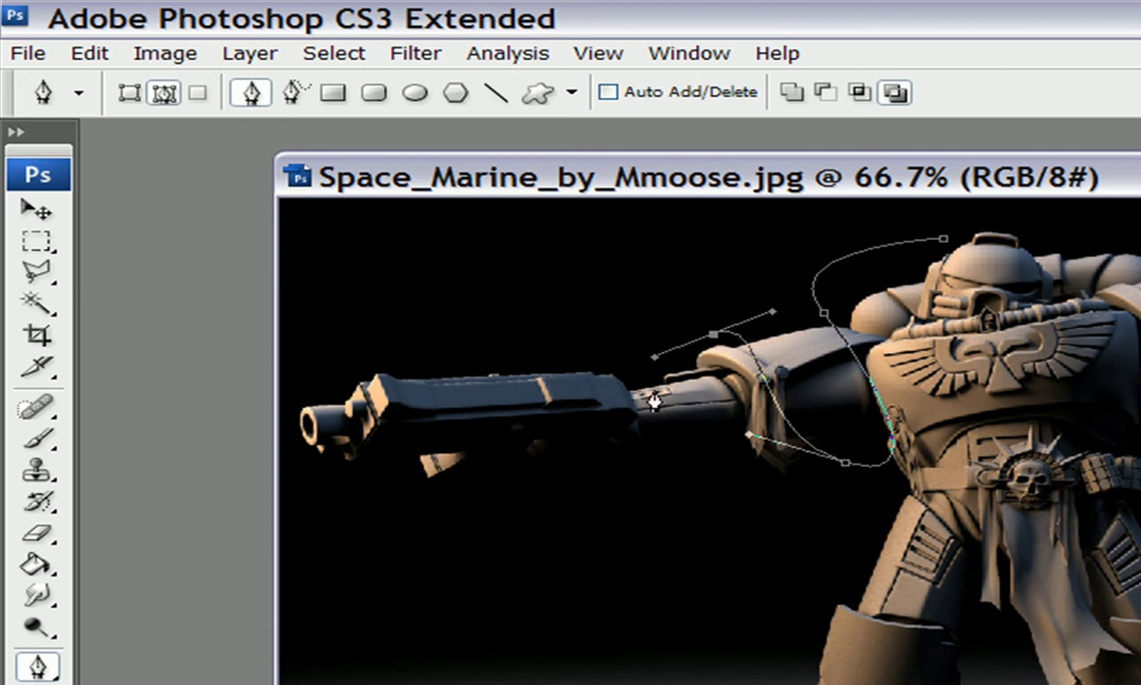
left_click_drag(675, 466, 592, 487)
left_click_drag(676, 472, 792, 503)
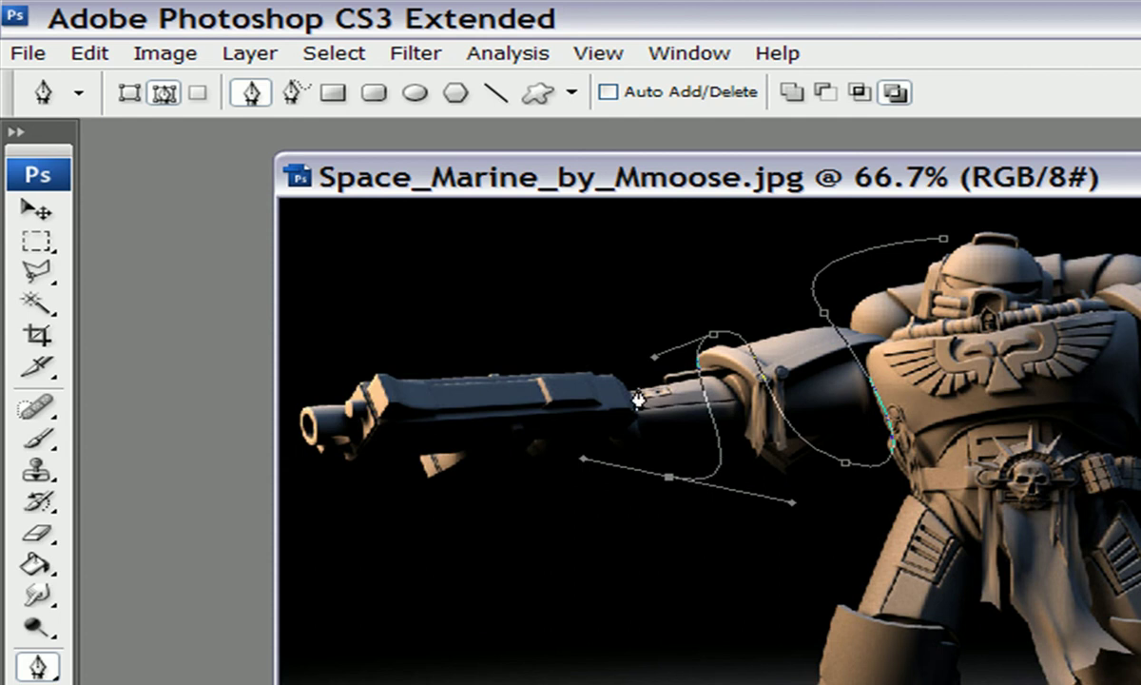
left_click_drag(666, 430, 498, 367)
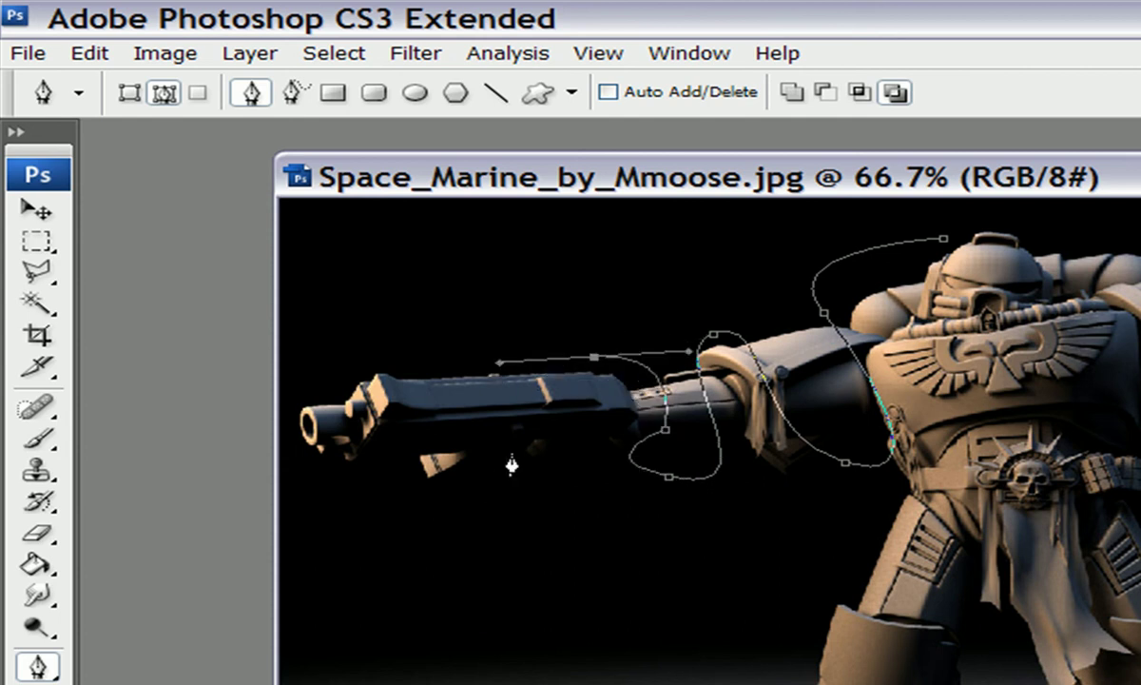
left_click_drag(523, 468, 405, 479)
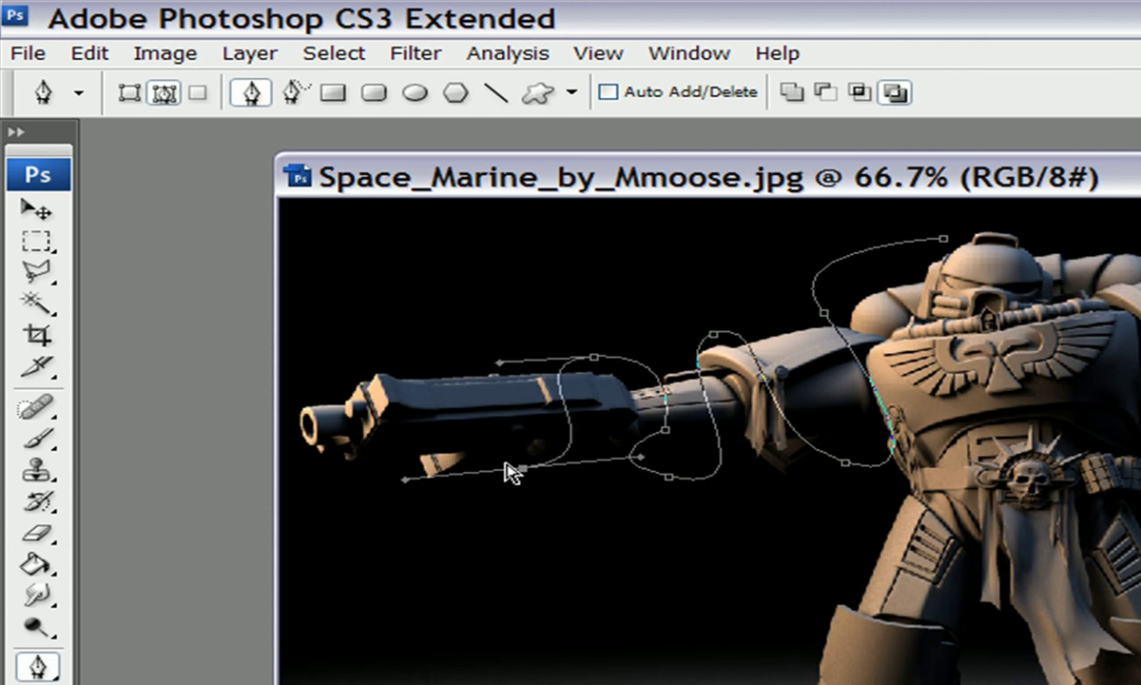
Remove the last added anchor point by stepping back once in History.
left_click(532, 486, "ctrl")
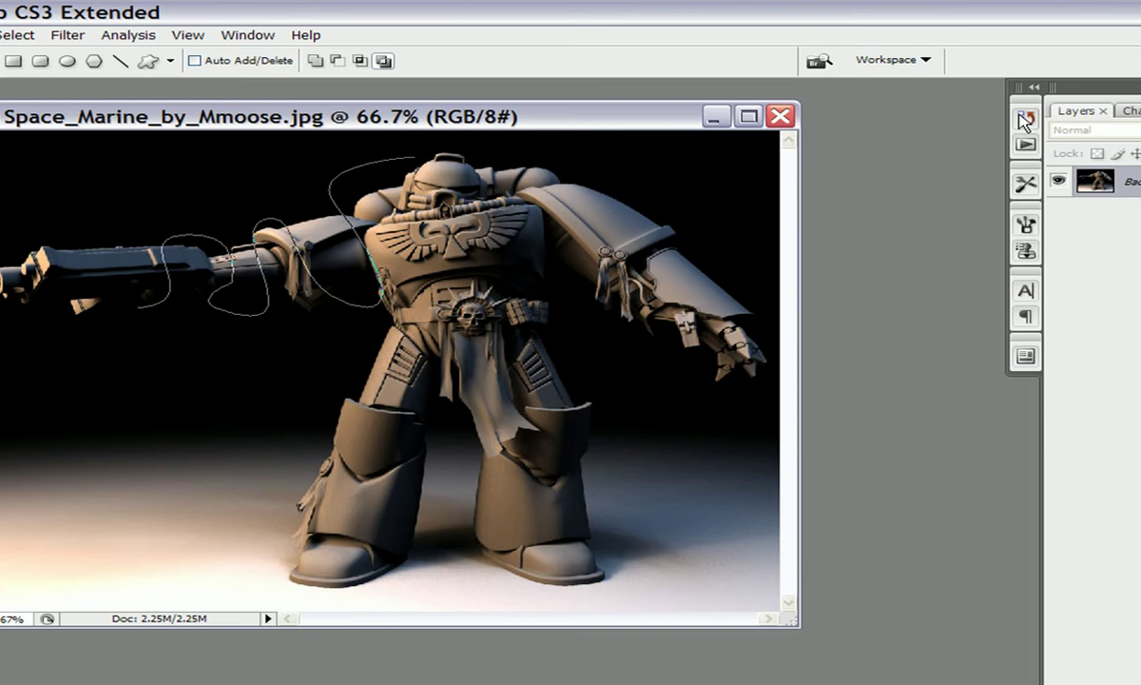
left_click(1119, 124)
left_click(952, 439)
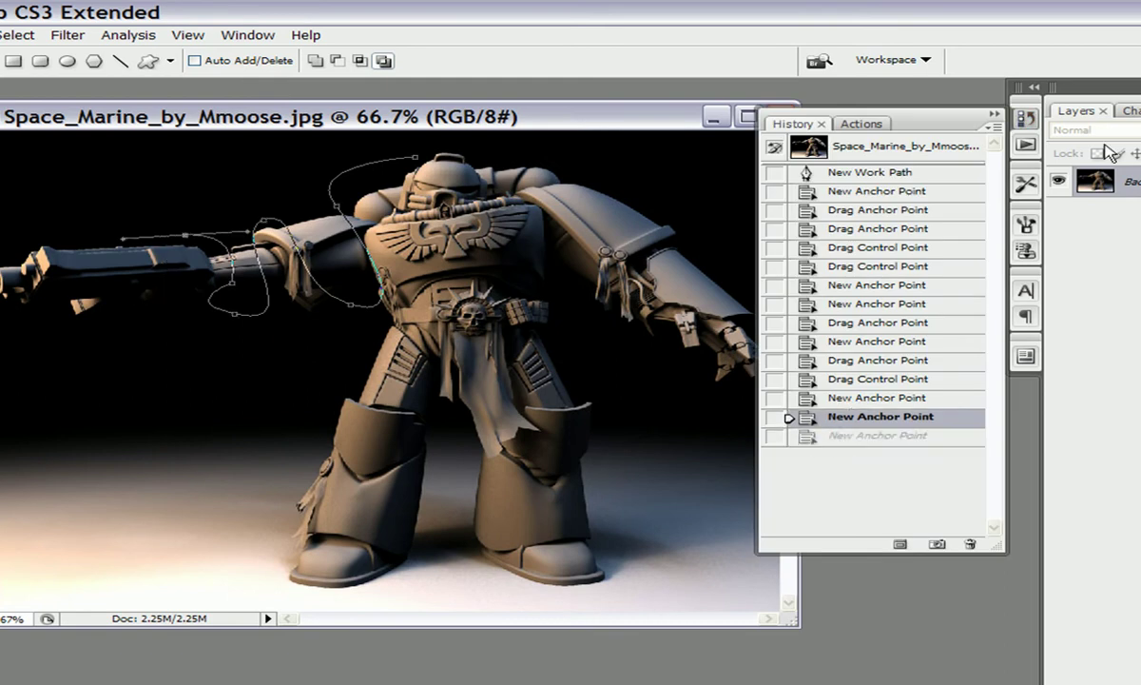
left_click(1025, 118)
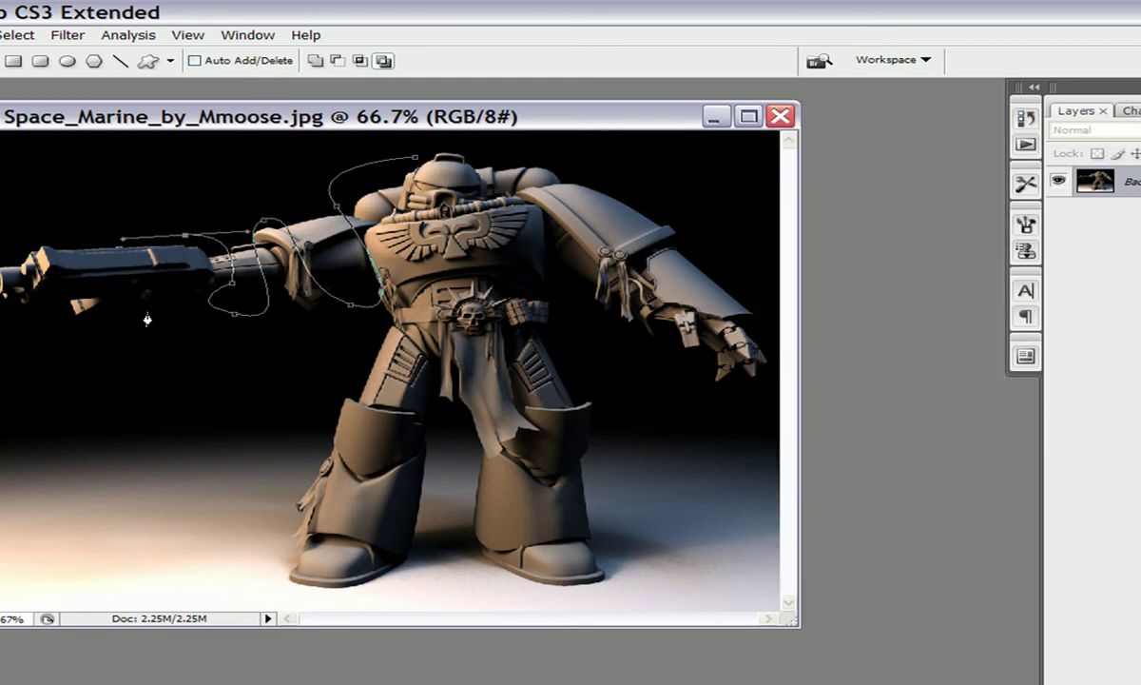
Continue the curved path along the gun barrel and wrap it around to the muzzle.
left_click_drag(147, 325, 78, 309)
left_click_drag(218, 346, 188, 346)
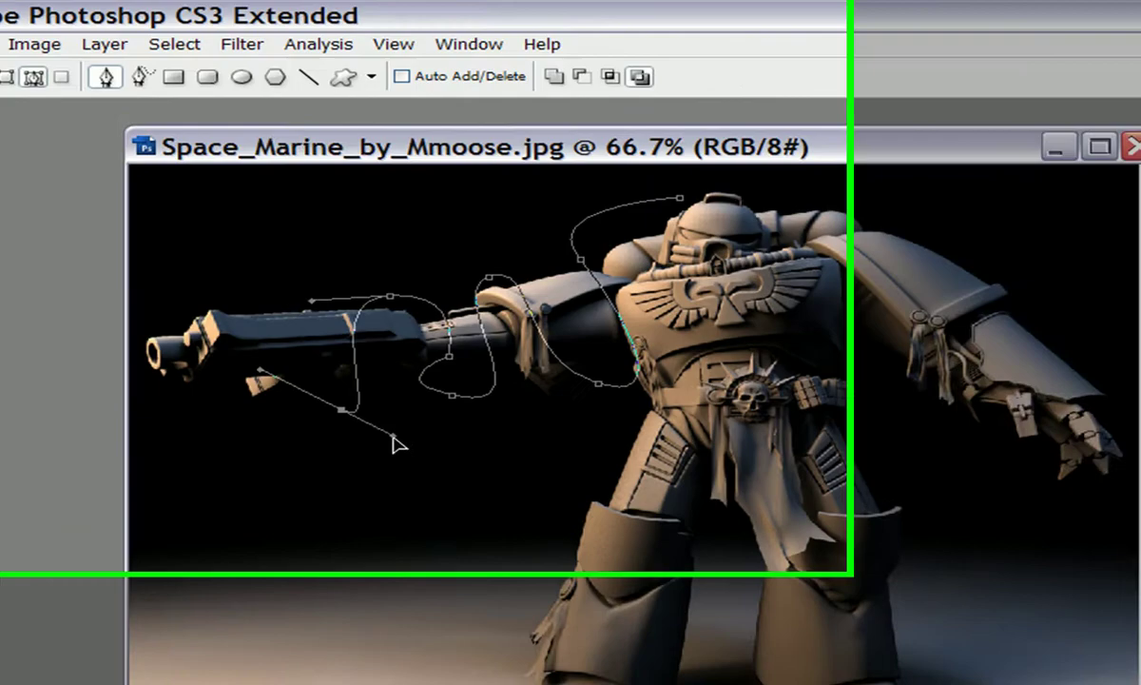
left_click_drag(398, 443, 450, 447)
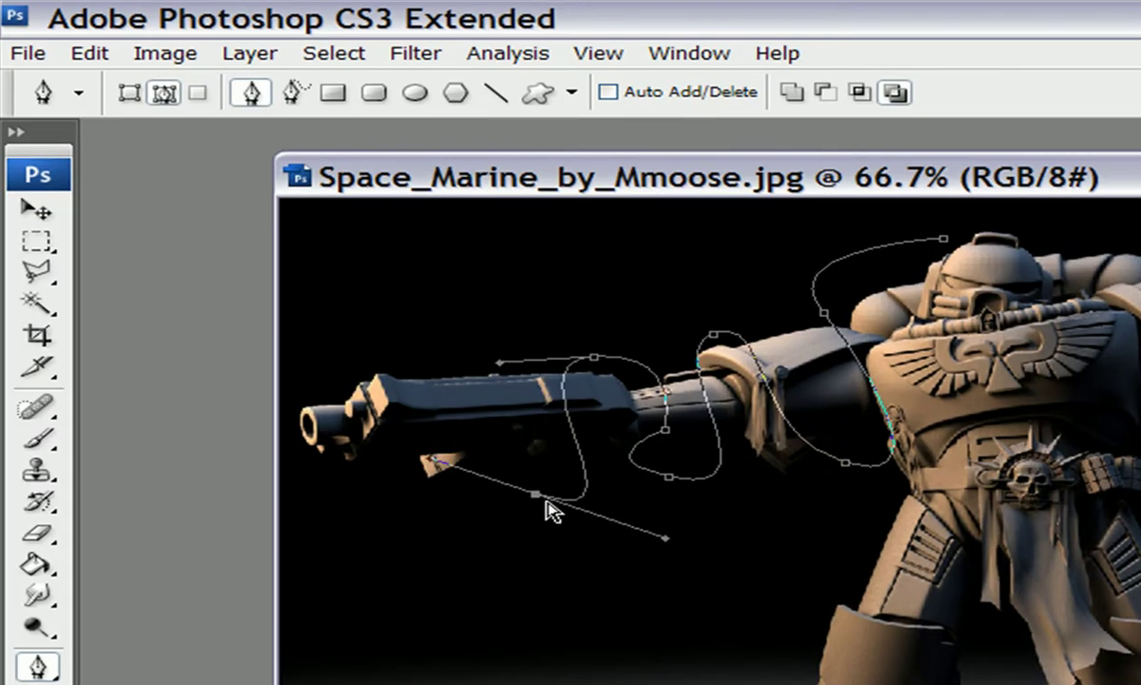
left_click_drag(547, 502, 326, 389)
left_click_drag(327, 473, 252, 445)
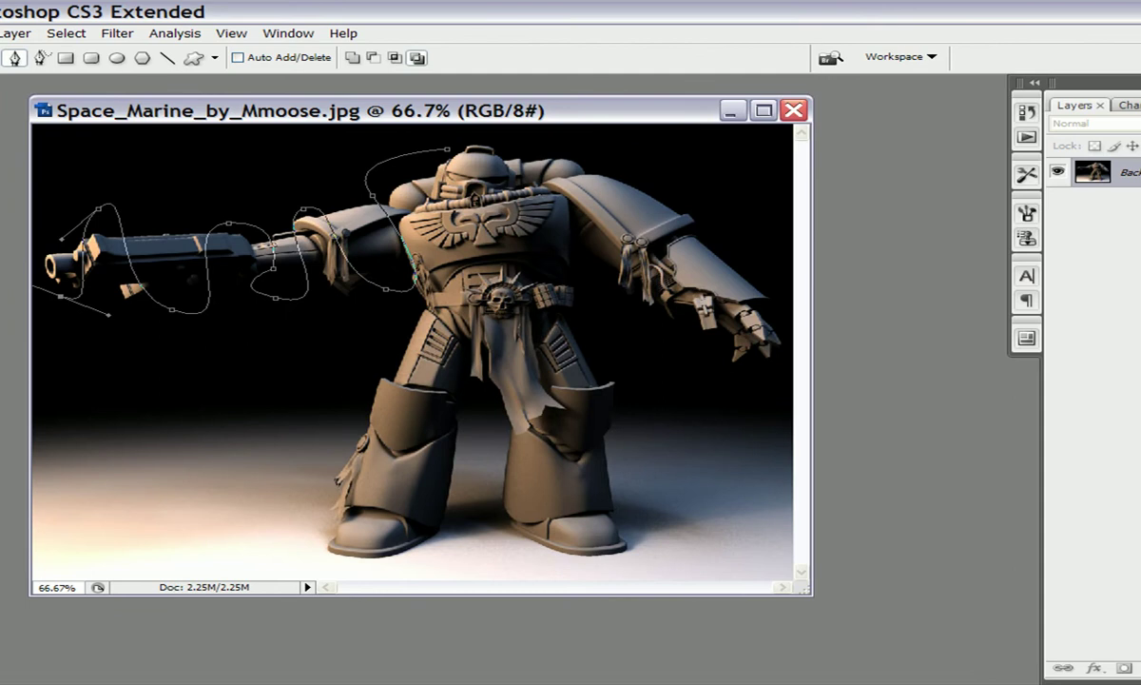
On a new empty layer, stroke the path with the Brush using Simulate Pressure.
key("ctrl+shift+alt+n")
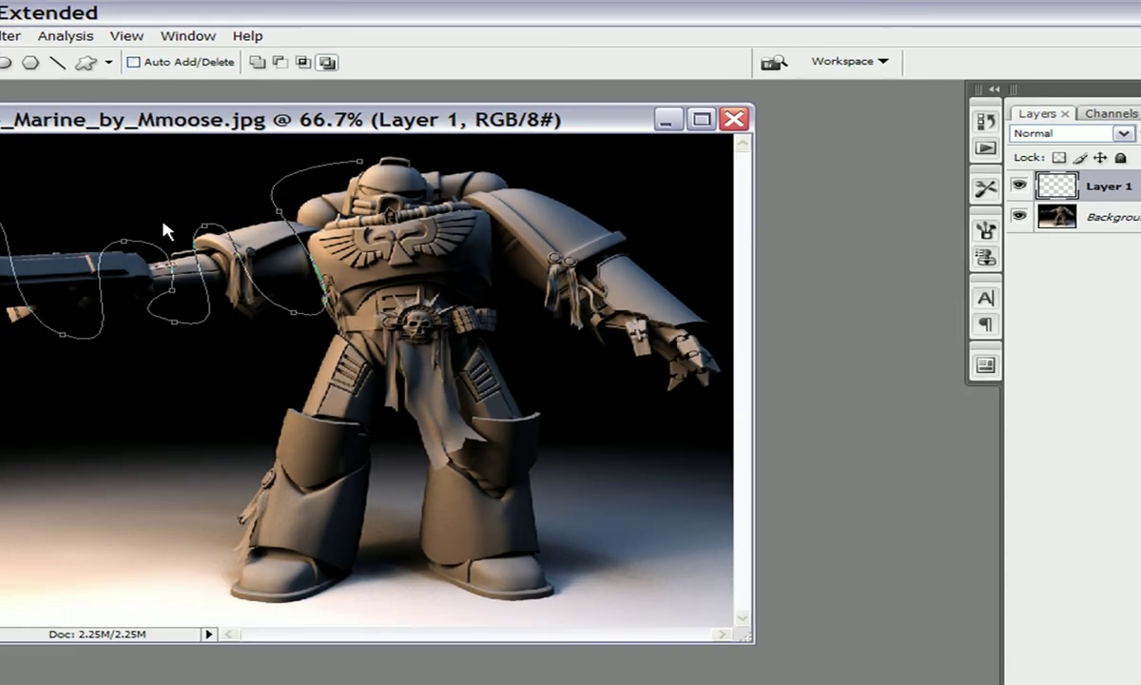
right_click(164, 224)
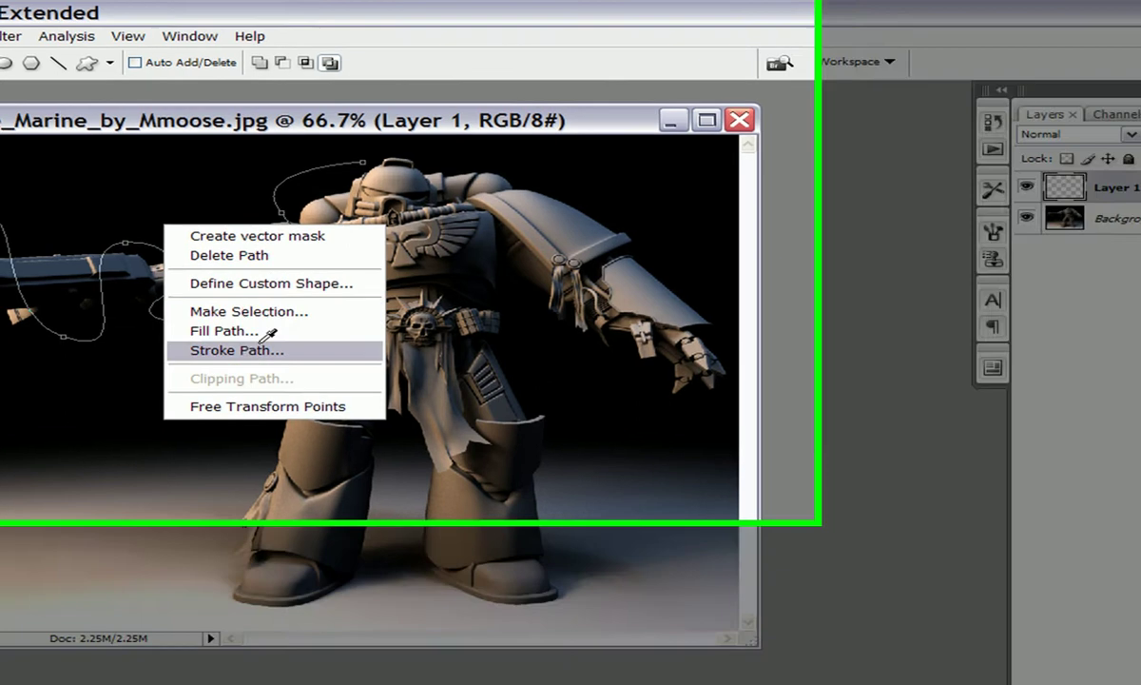
left_click(266, 344)
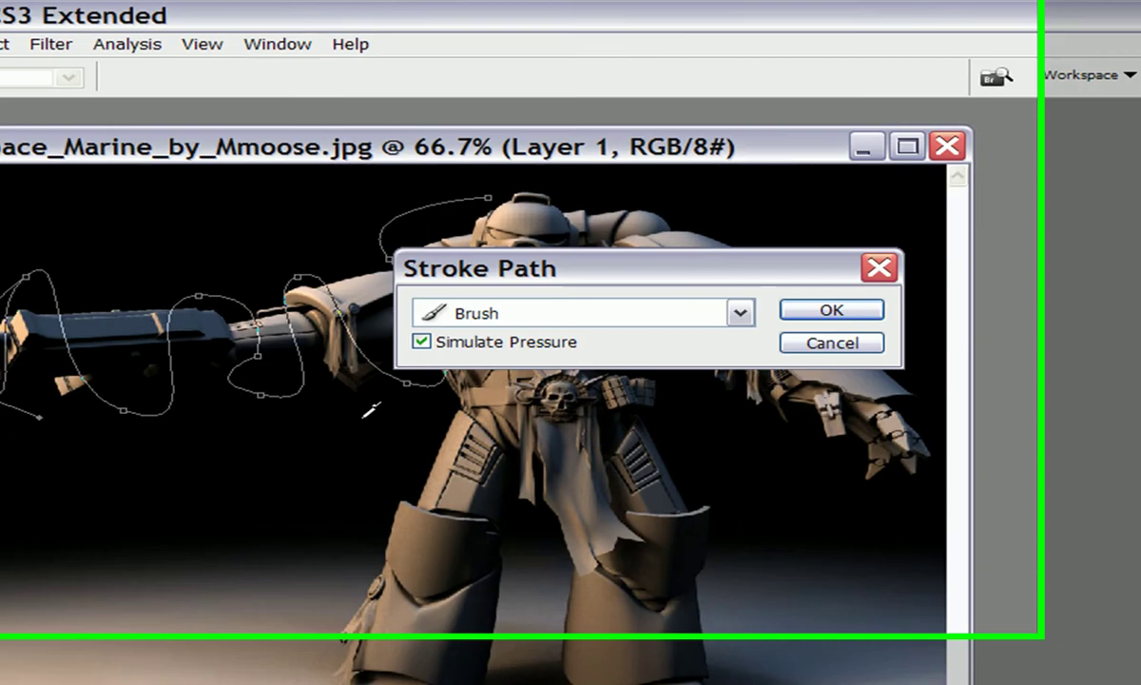
left_click(499, 313)
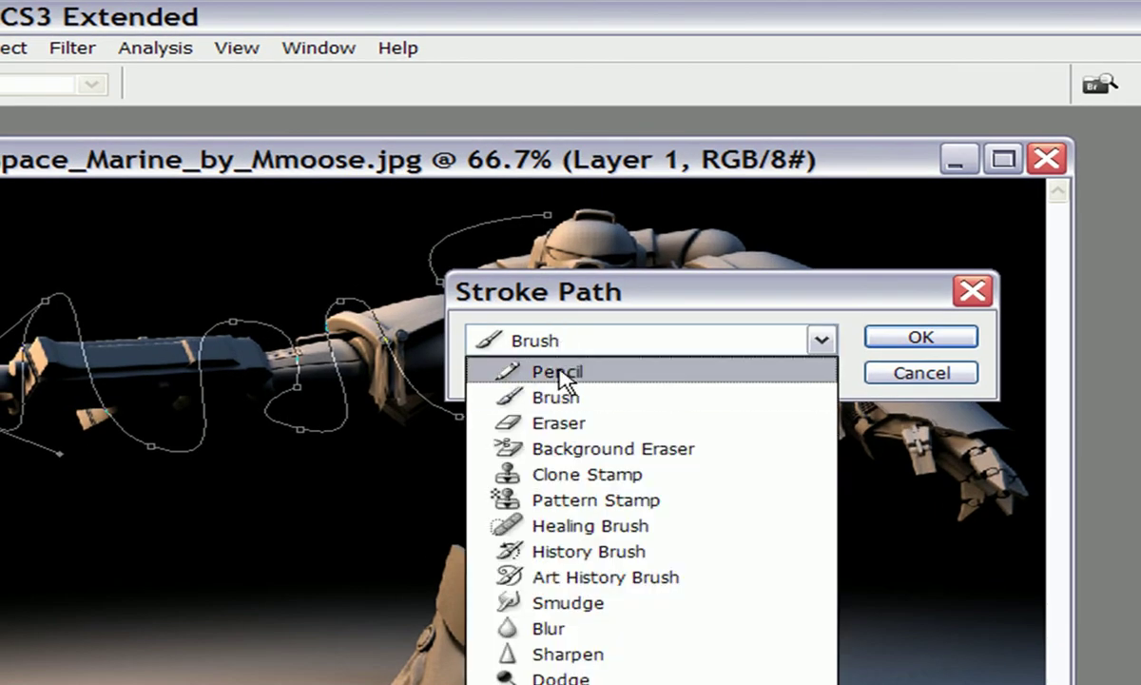
left_click(556, 395)
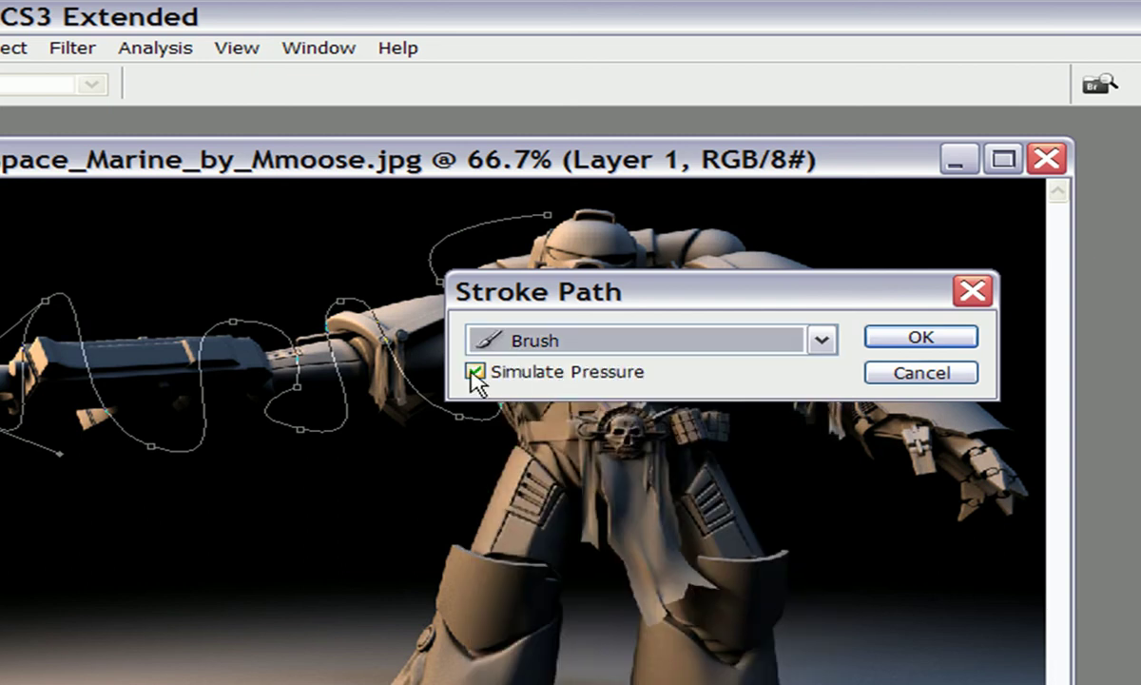
left_click(946, 340)
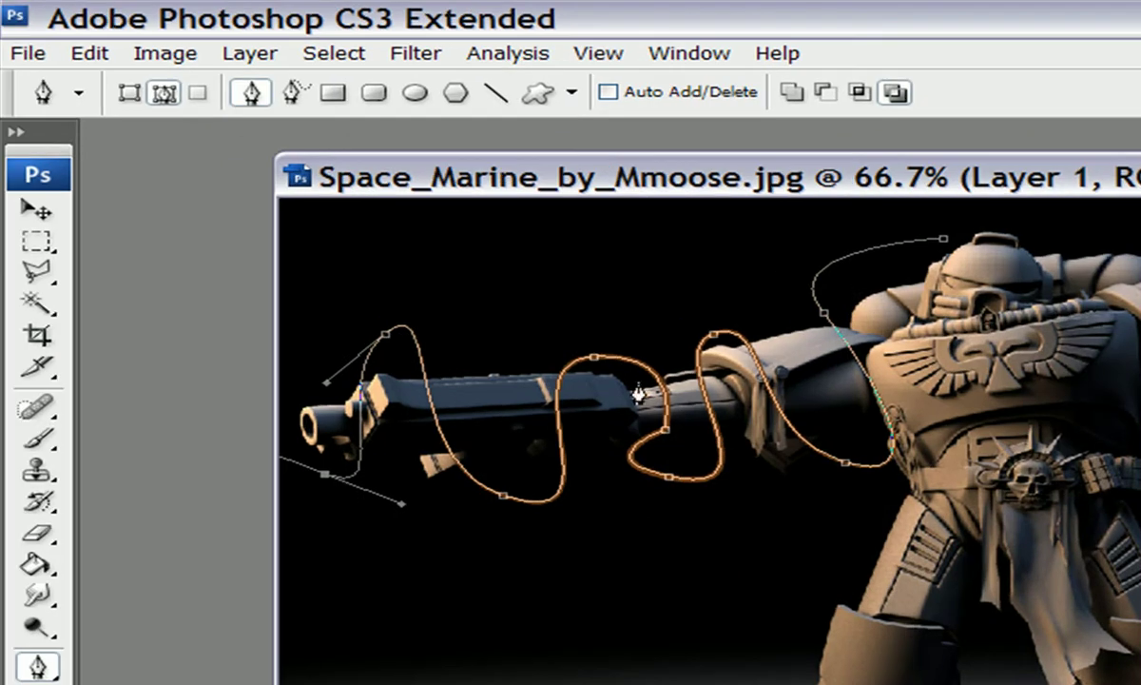
Delete the path outline and rename Layer 1 to 'Pentool'.
right_click(747, 303)
left_click(832, 362)
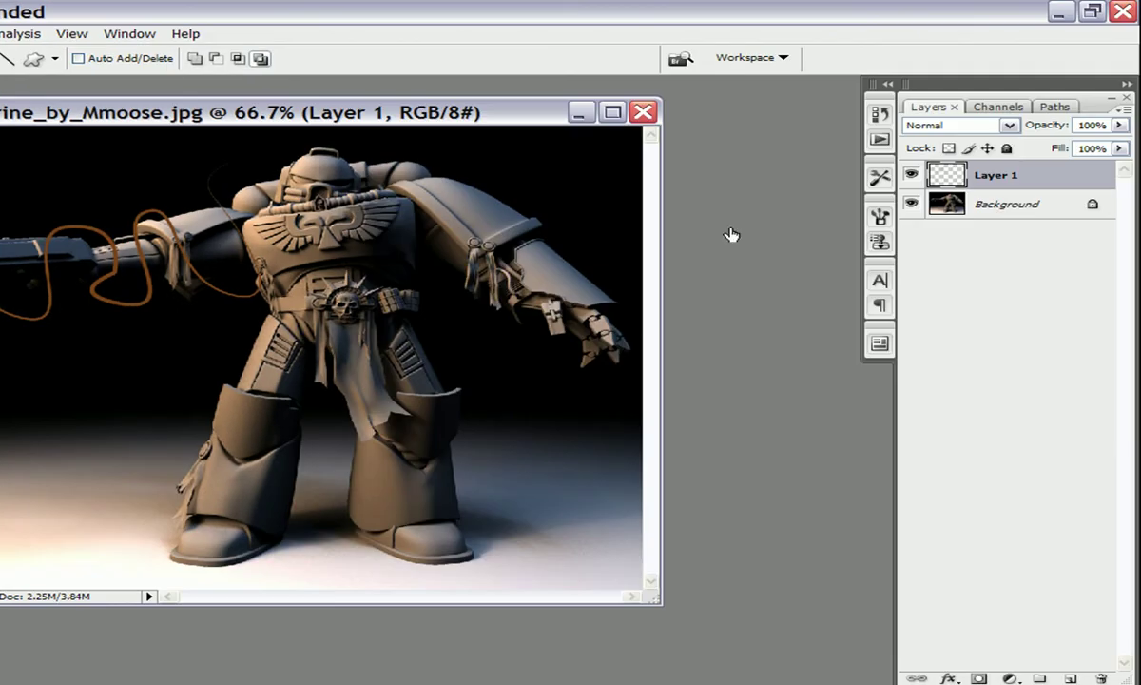
double_click(980, 177)
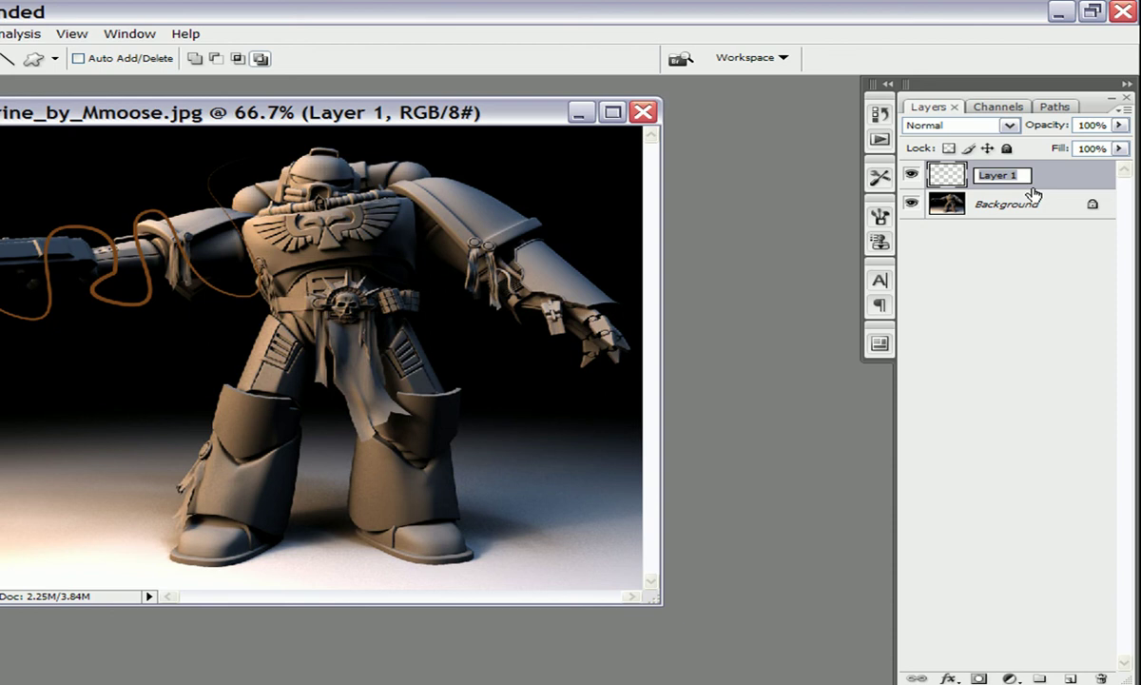
type("Pentool")
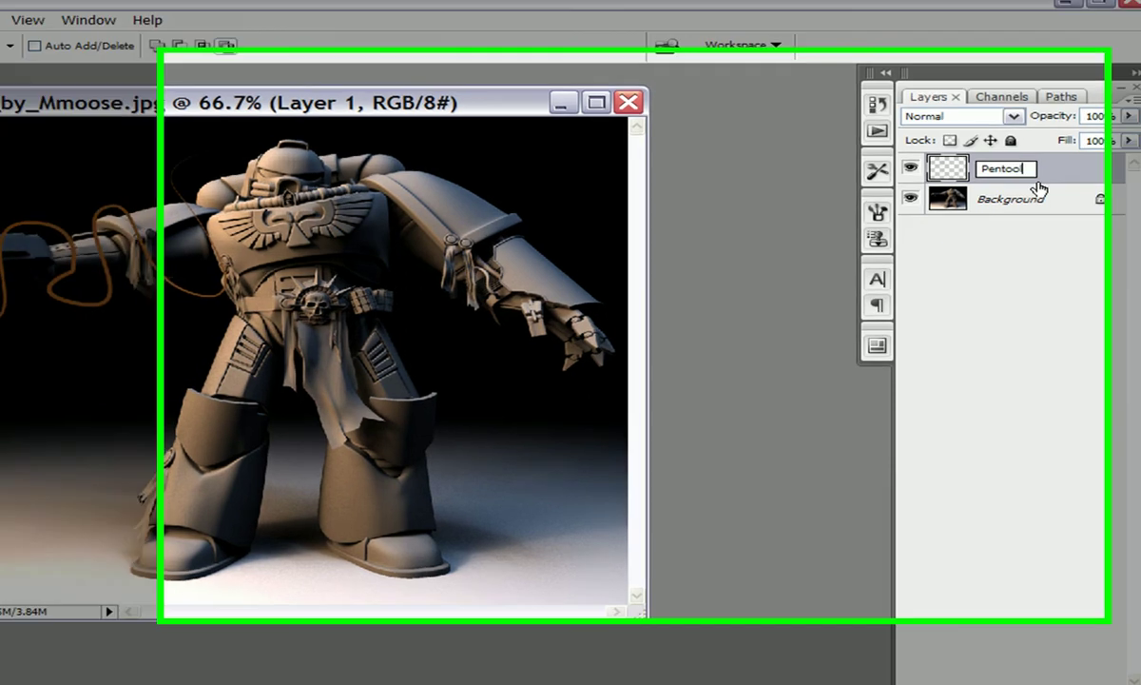
key("Return")
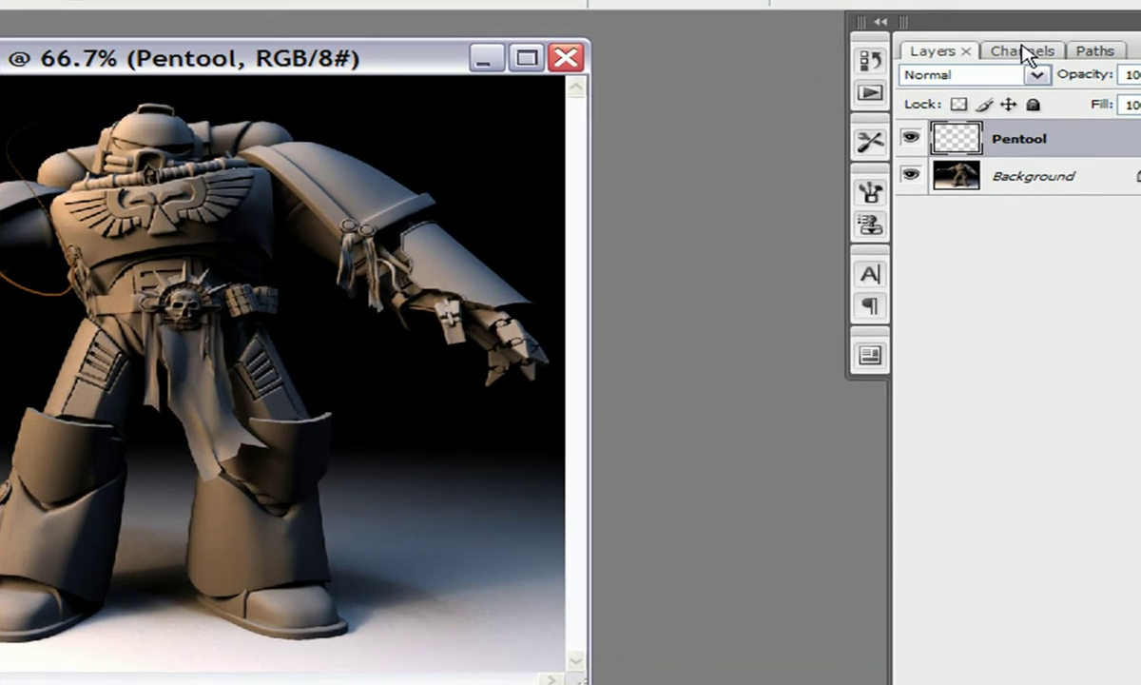
Set the Pentool layer's blend mode to Linear Dodge (Add).
left_click(1034, 79)
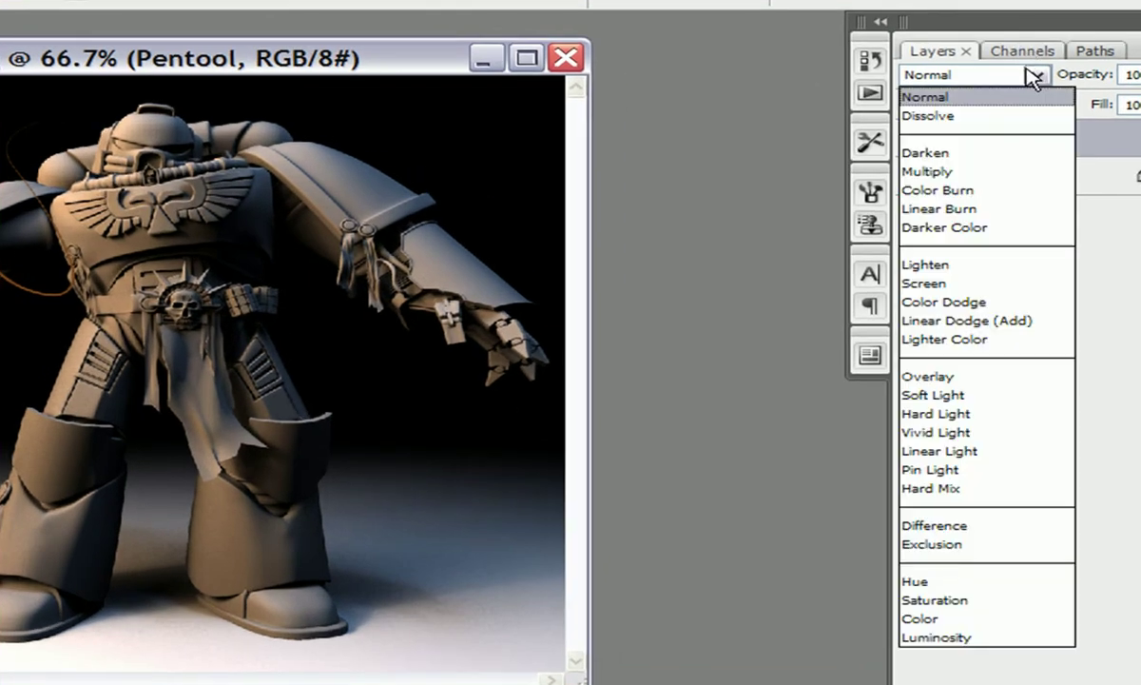
left_click(974, 323)
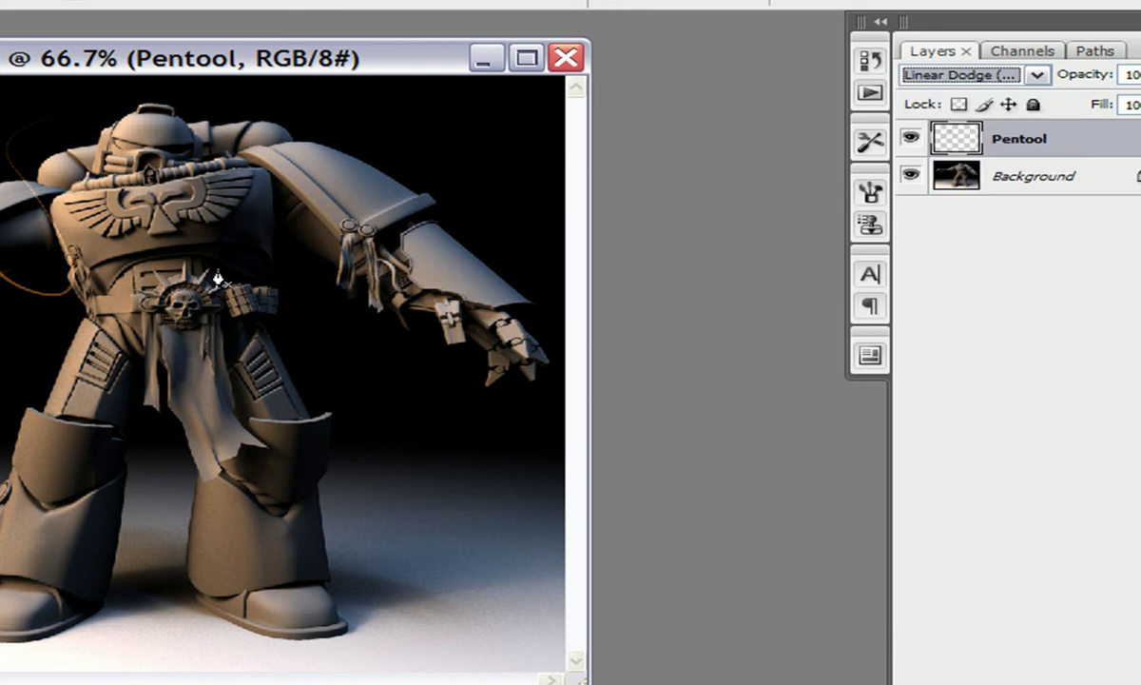
key("Up")
key("Up")
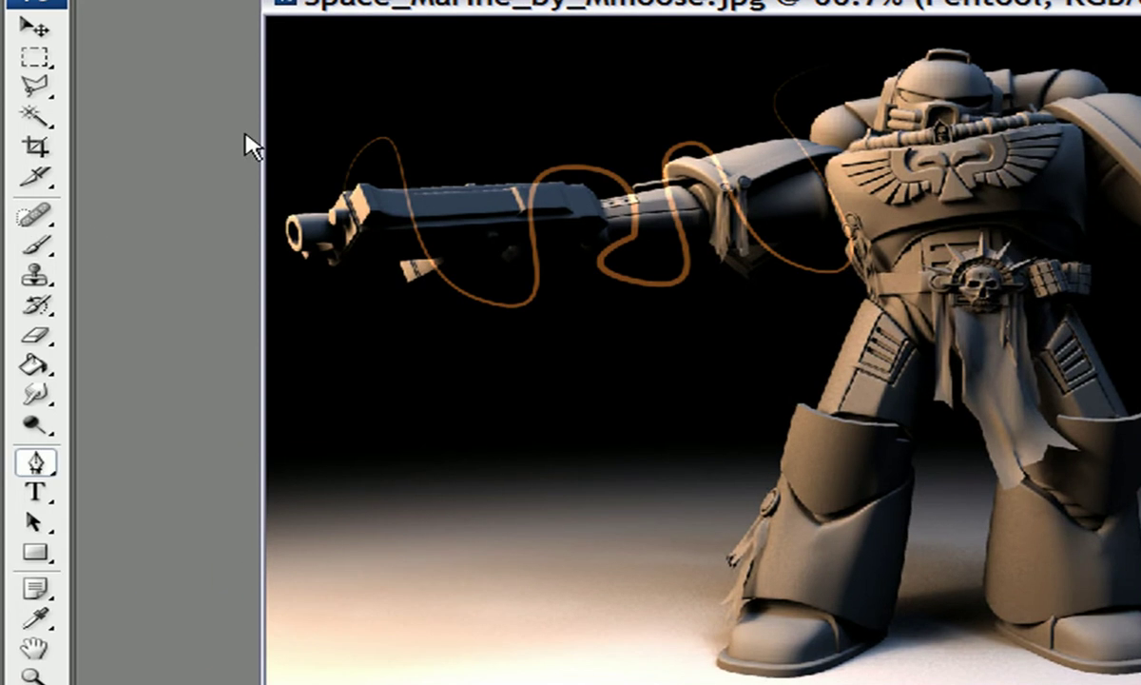
Erase stroke sections along the gun barrel with the Eraser at 54% opacity.
left_click(36, 334)
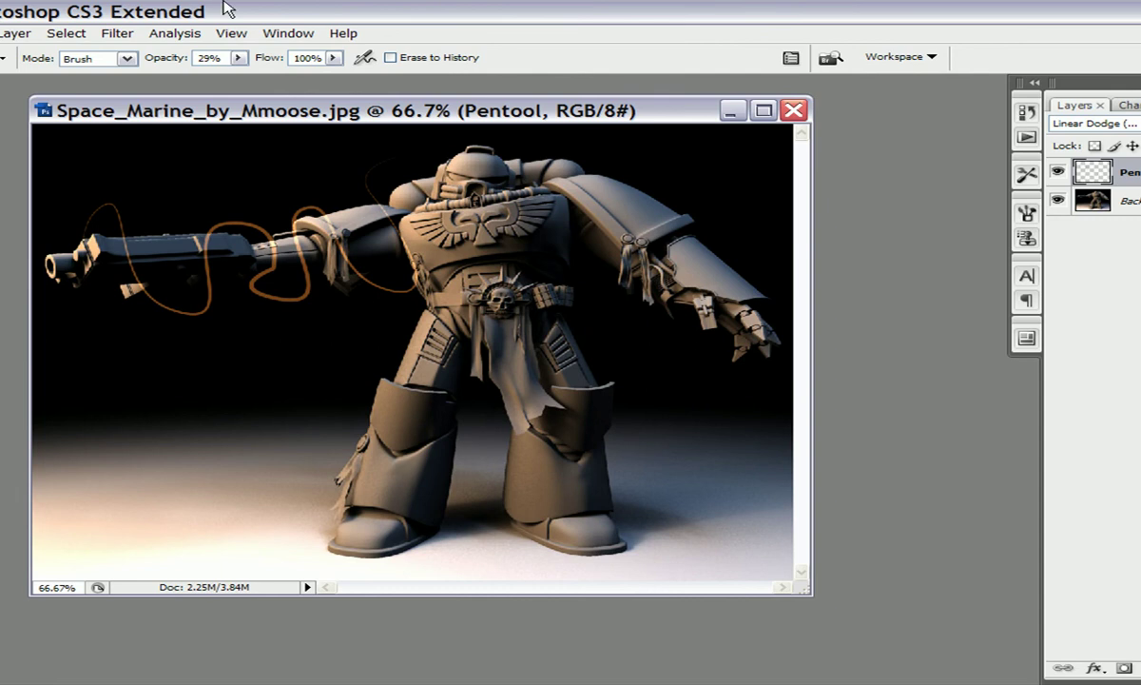
left_click(238, 58)
left_click_drag(238, 76, 277, 80)
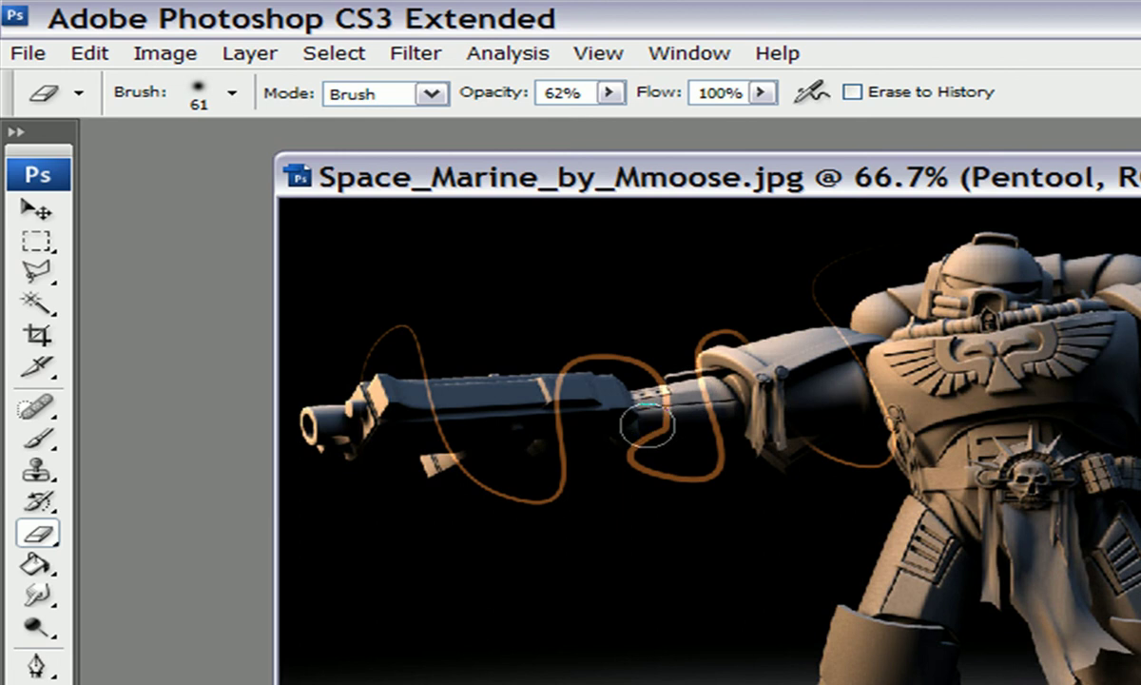
left_click(663, 409)
mouse_move(663, 409)
left_mouse_down()
mouse_move(618, 386)
mouse_move(589, 398)
left_mouse_up()
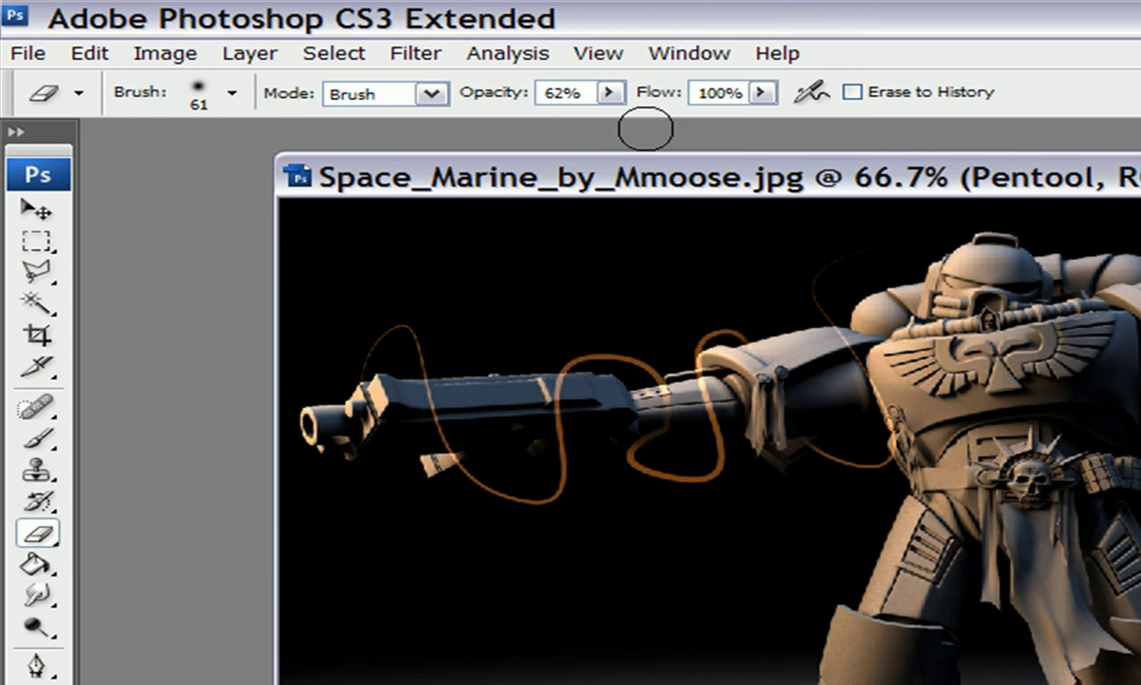
Erase another piece on the barrel at 100% opacity, then settle eraser opacity at 75%.
left_click_drag(610, 92, 681, 119)
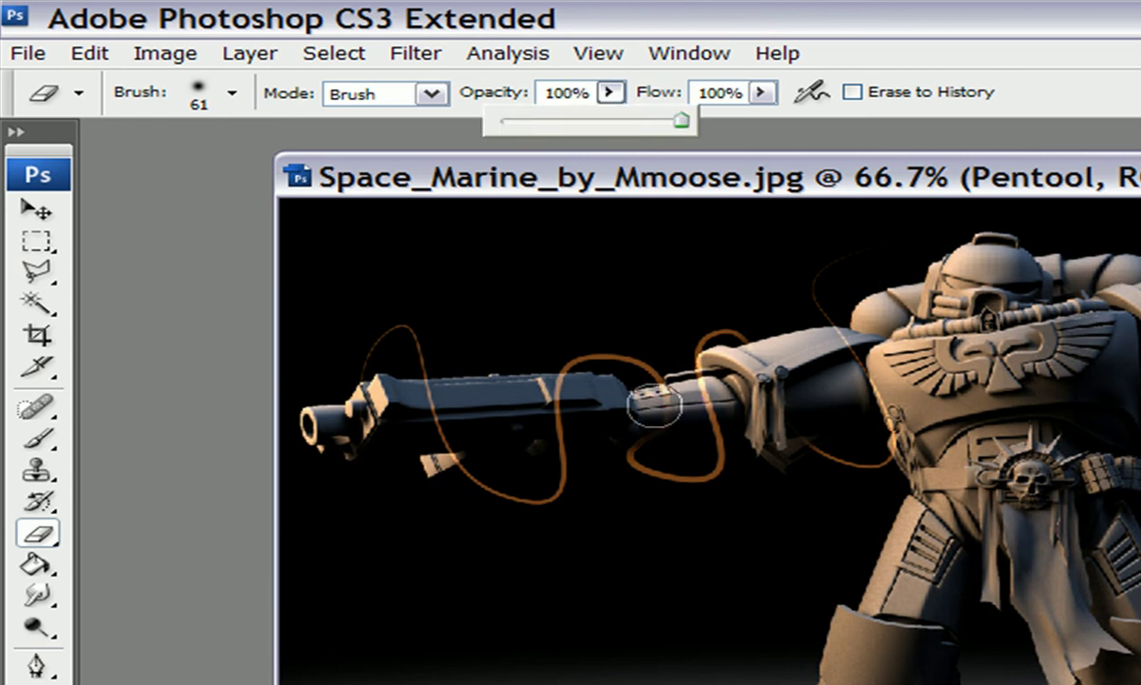
left_click(660, 406)
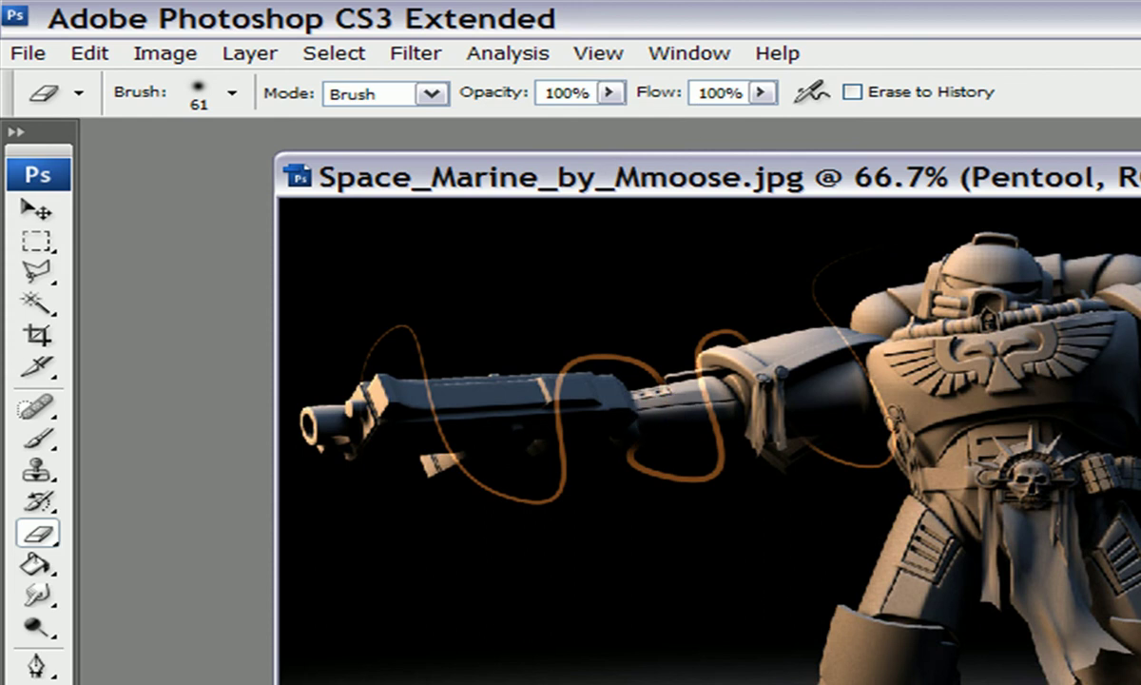
left_click(609, 92)
left_click_drag(611, 117, 518, 121)
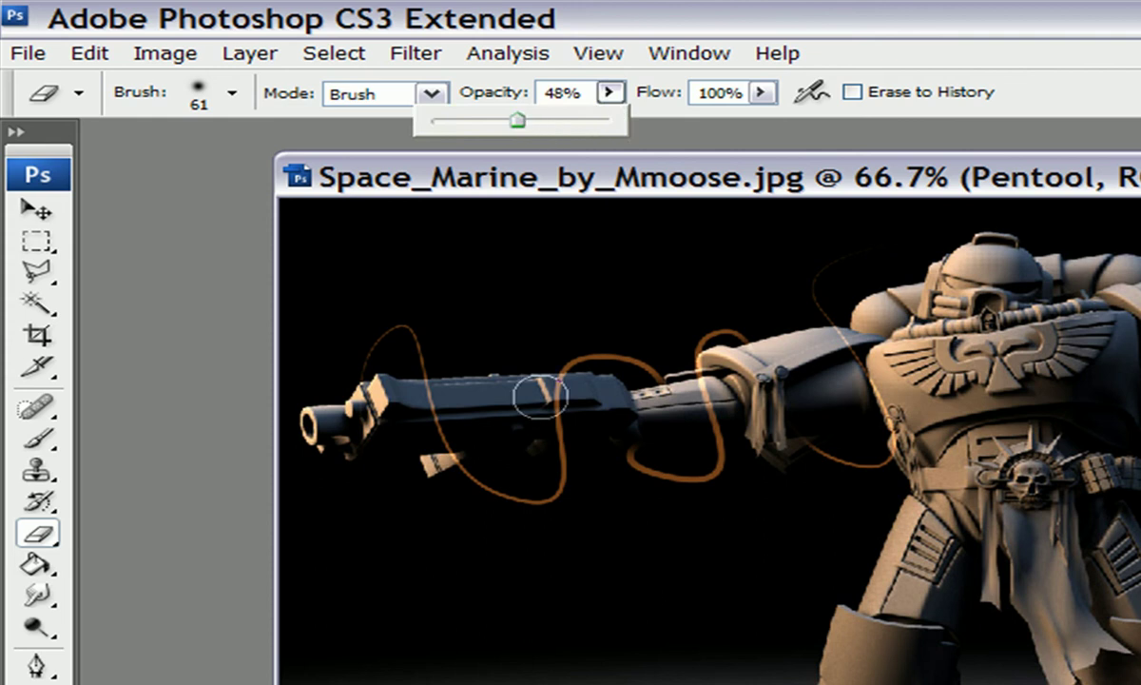
left_click(431, 400)
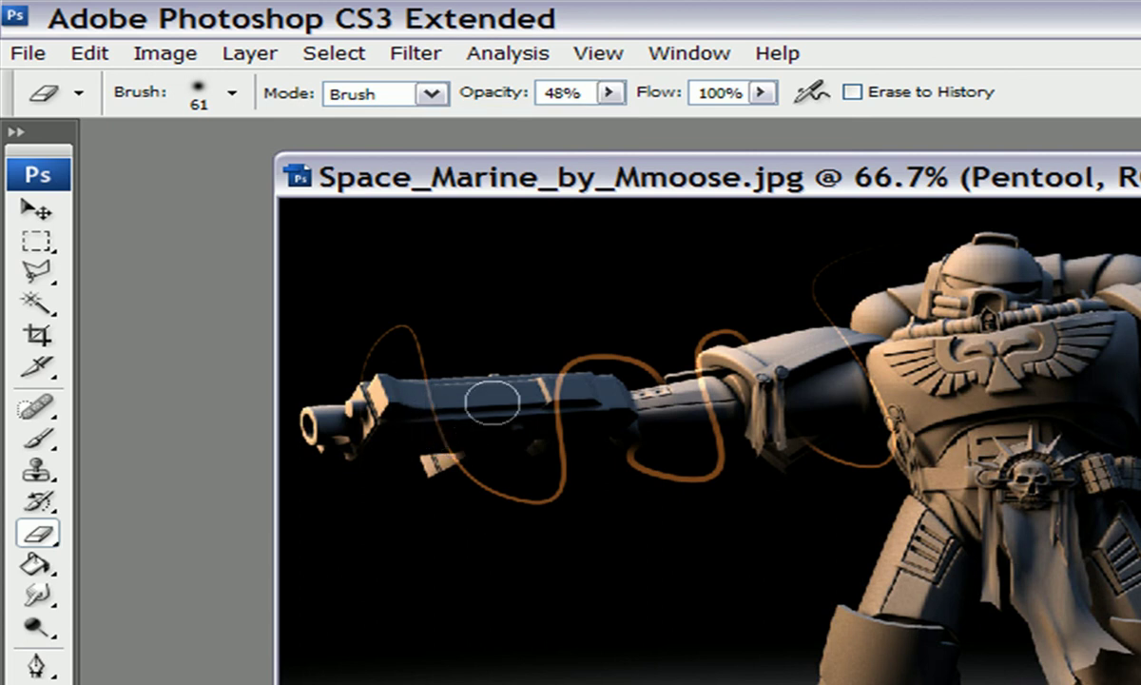
left_click(610, 92)
left_click(660, 119)
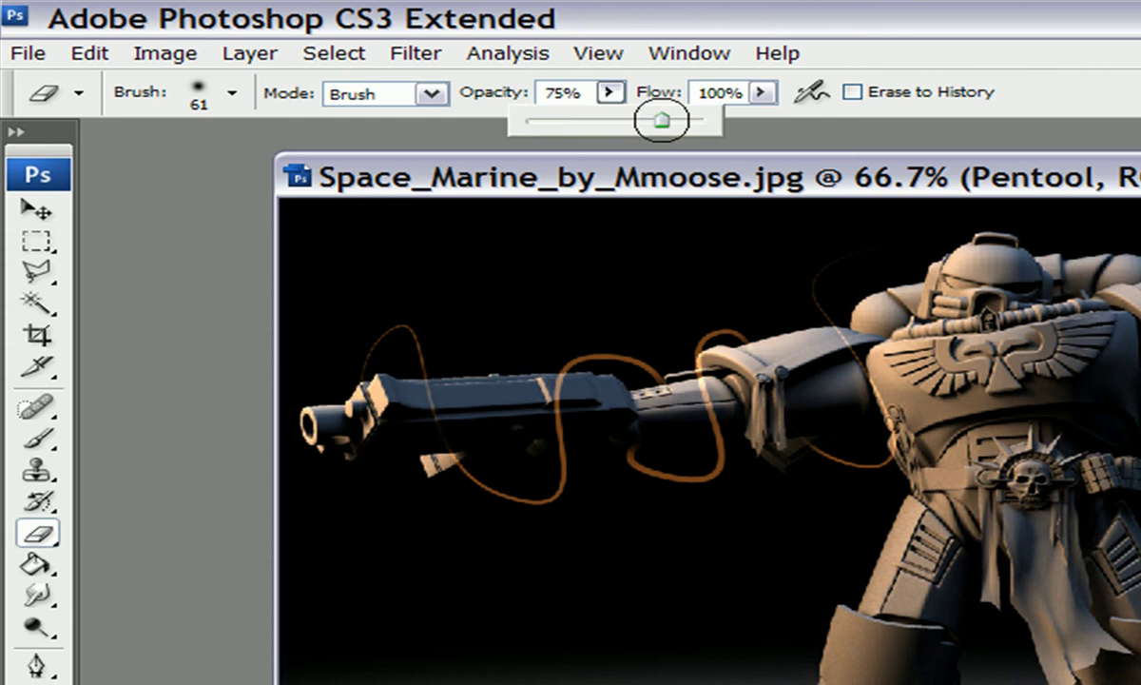
left_click(427, 416)
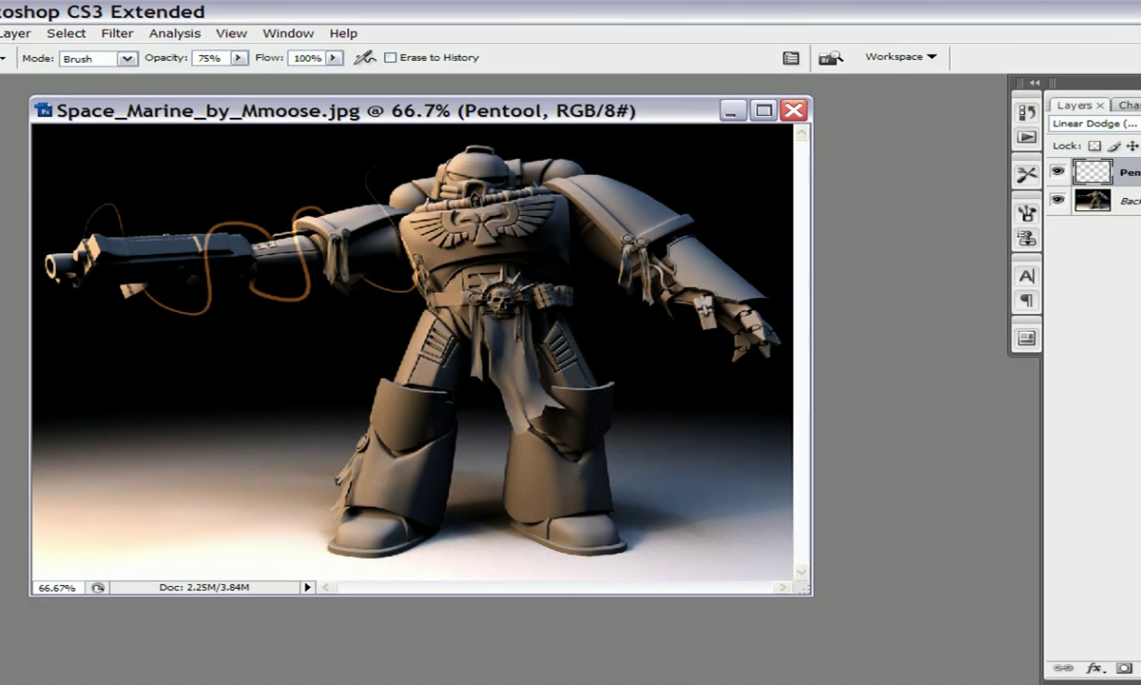
On a new layer with Pentool hidden, draw a curved path from the floor past the knee to the belt.
key("ctrl+shift+alt+n")
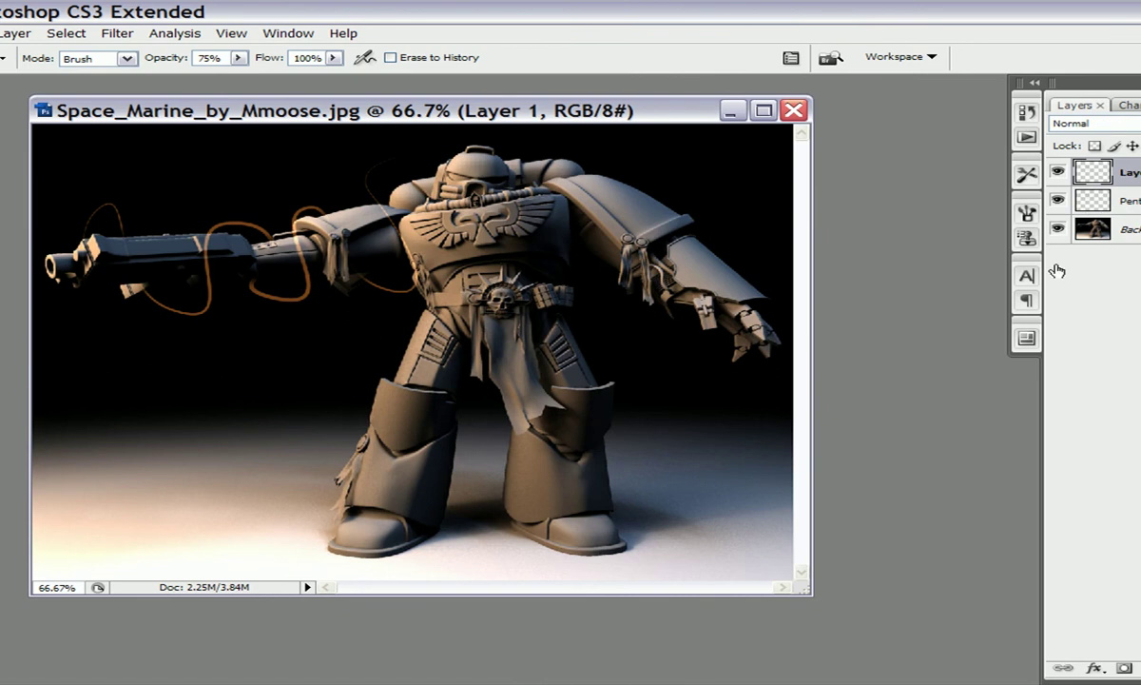
left_click(1057, 201)
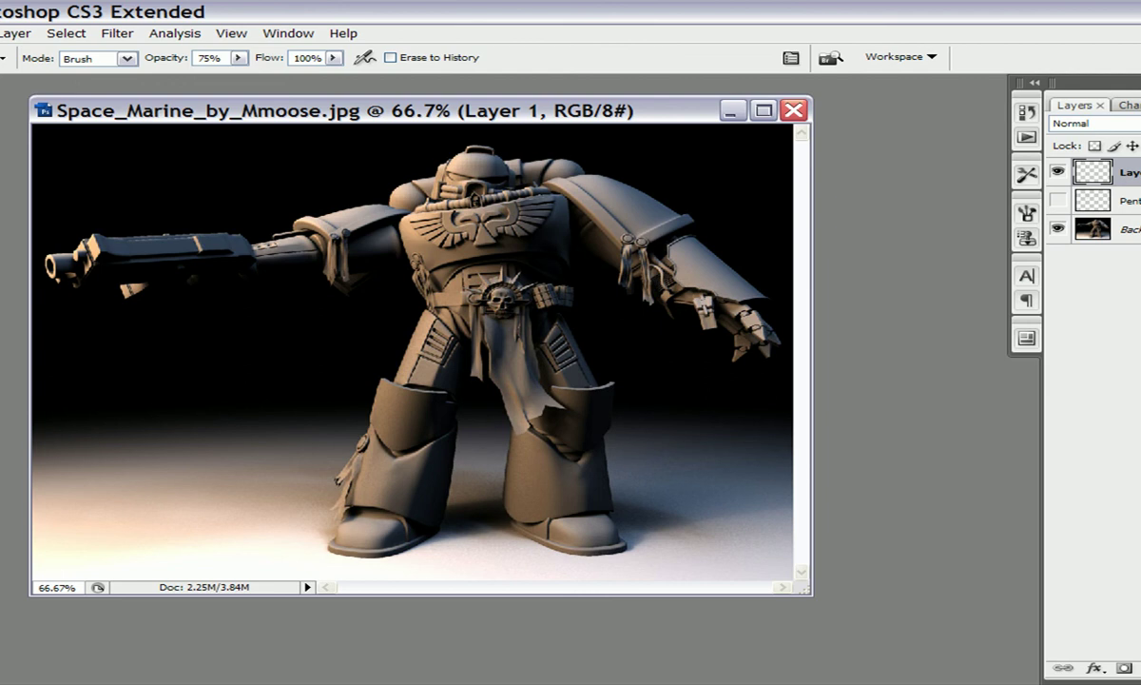
key("p")
left_click(209, 388)
left_click_drag(315, 353, 361, 382)
left_click_drag(280, 447, 250, 518)
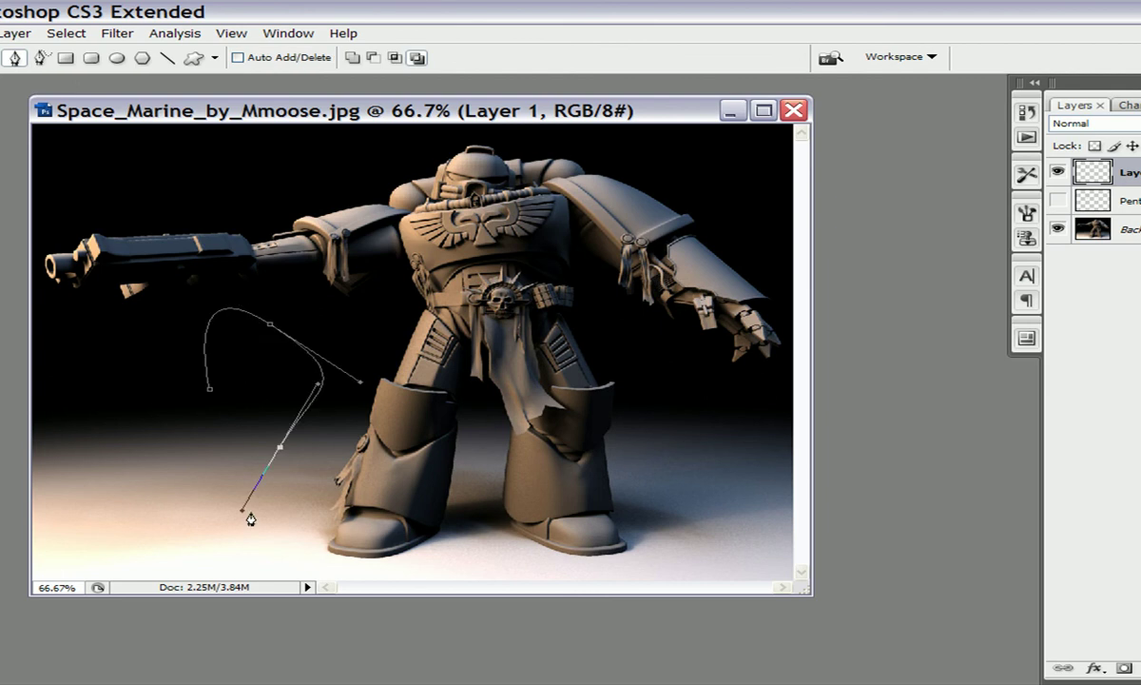
left_click_drag(417, 372, 311, 295)
left_click_drag(340, 218, 433, 278)
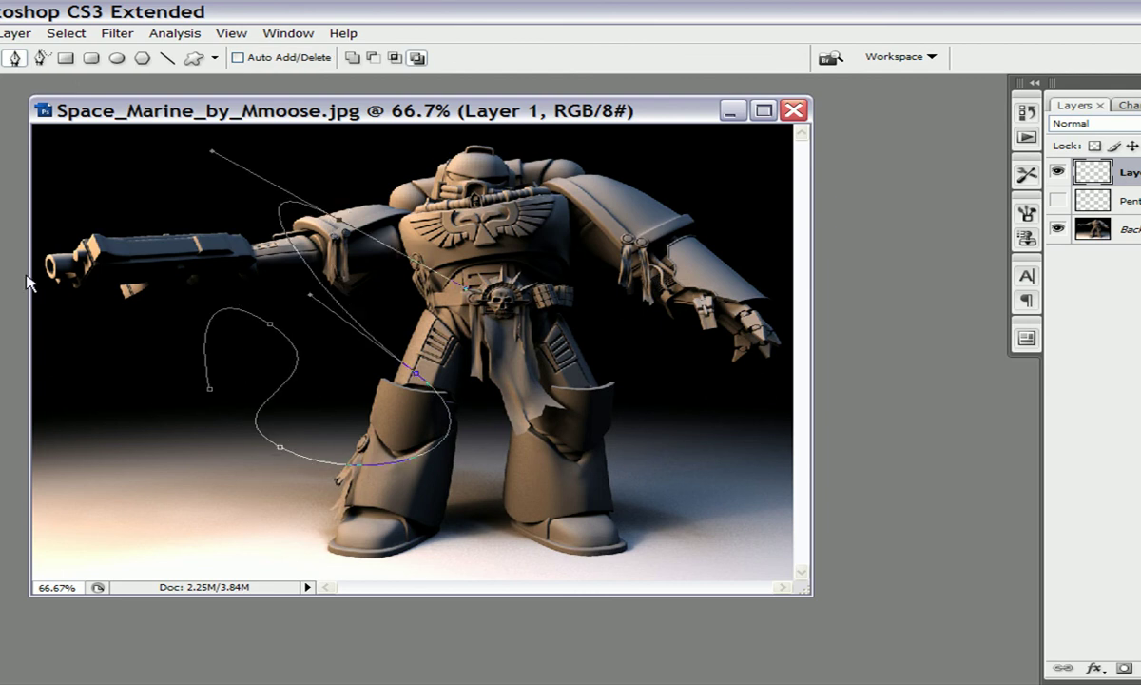
key("b")
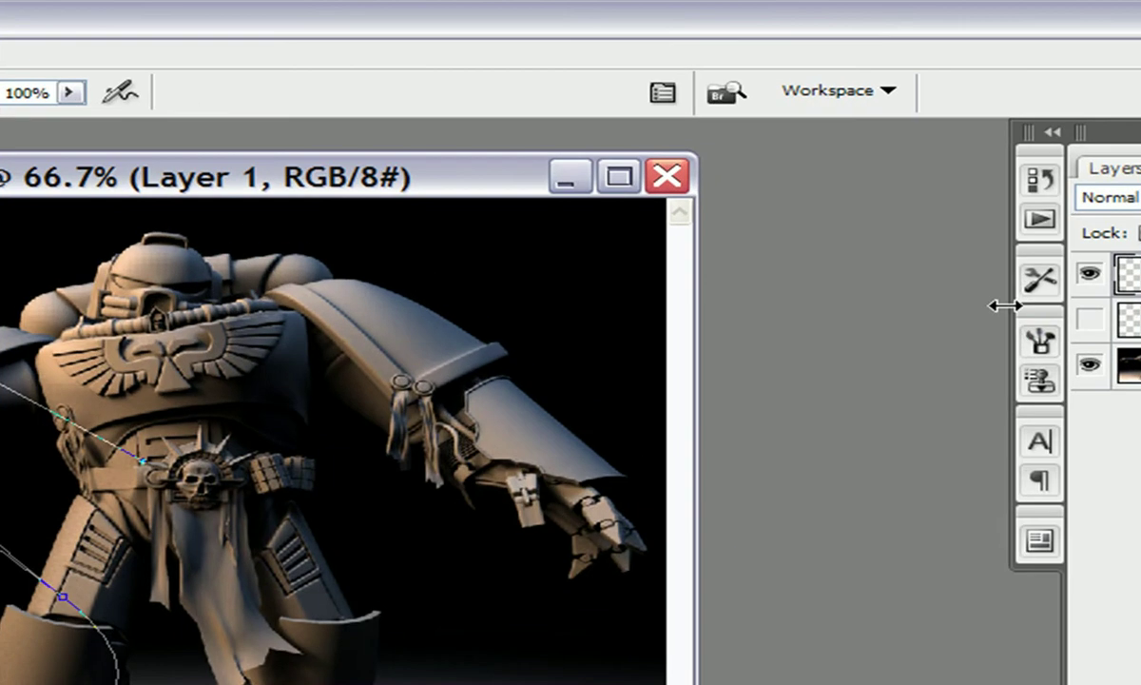
Give the brush Shape Dynamics with 99% size jitter and turn on Scattering at 200%.
left_click(1036, 341)
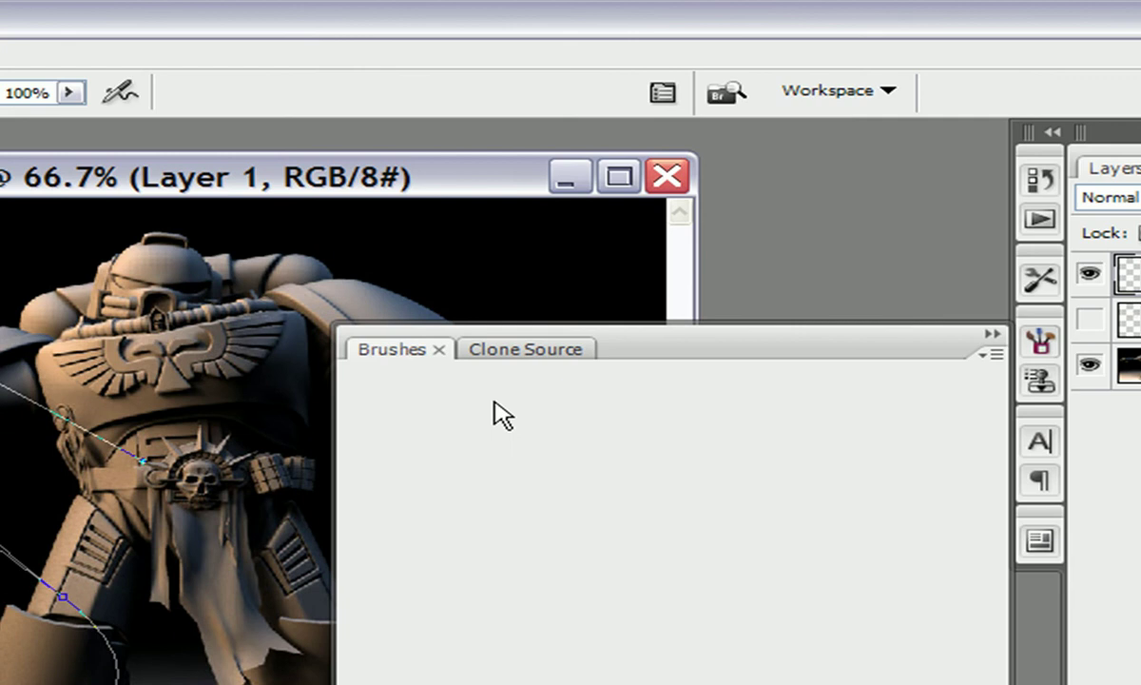
left_click(433, 447)
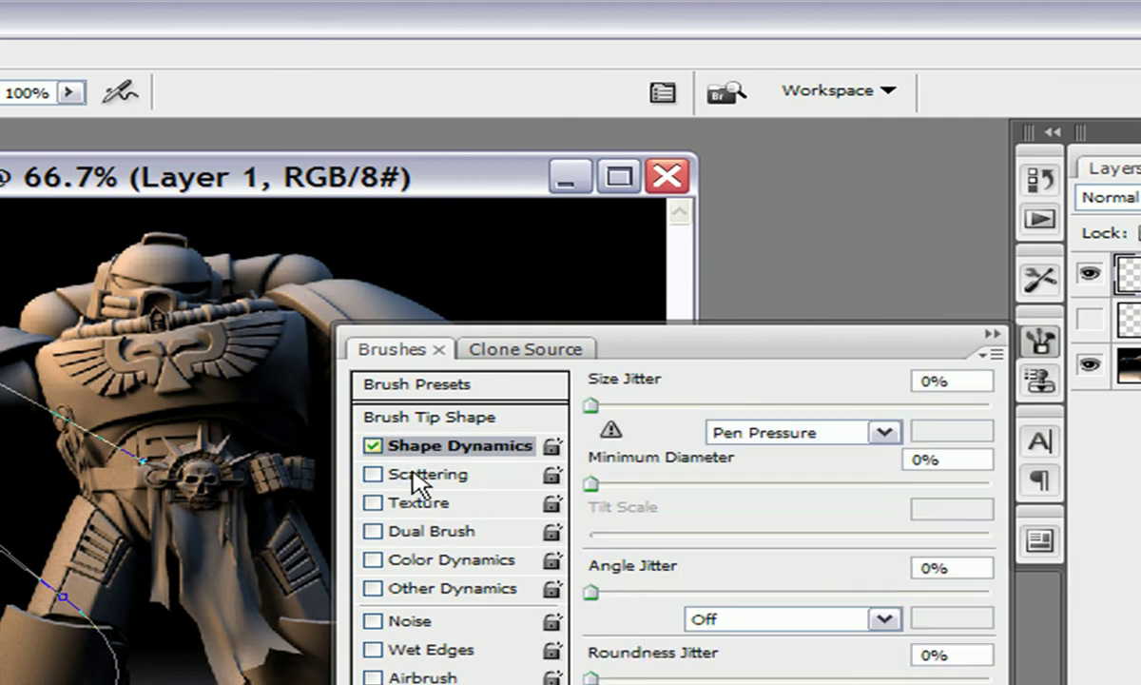
left_click_drag(590, 405, 988, 407)
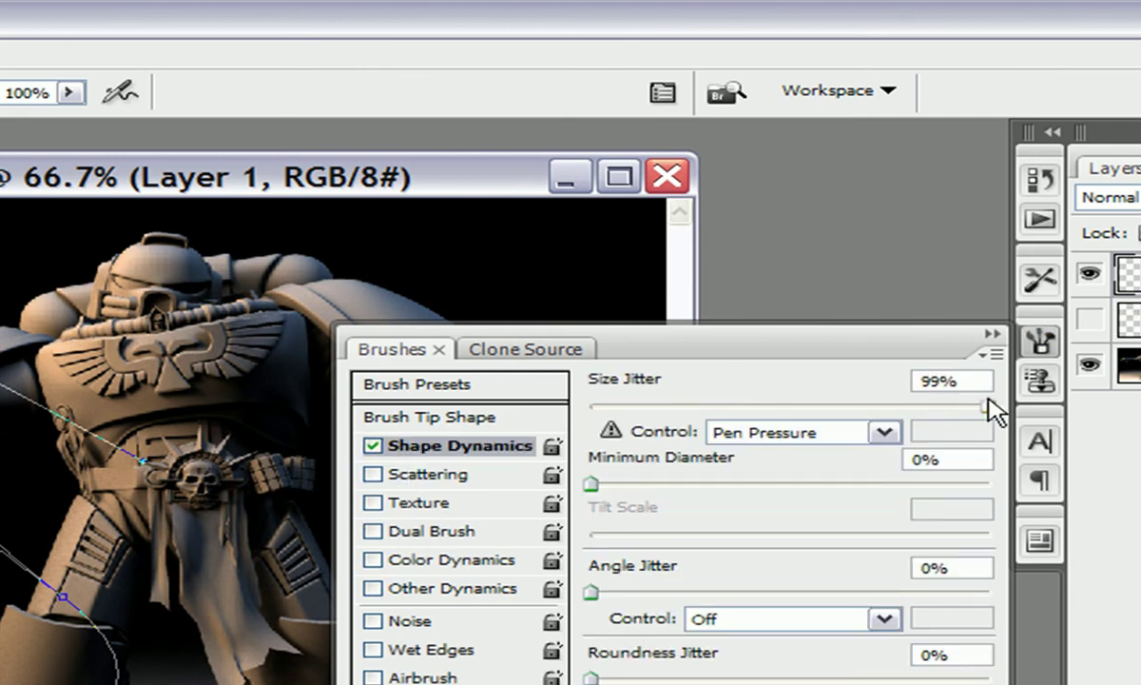
left_click(456, 472)
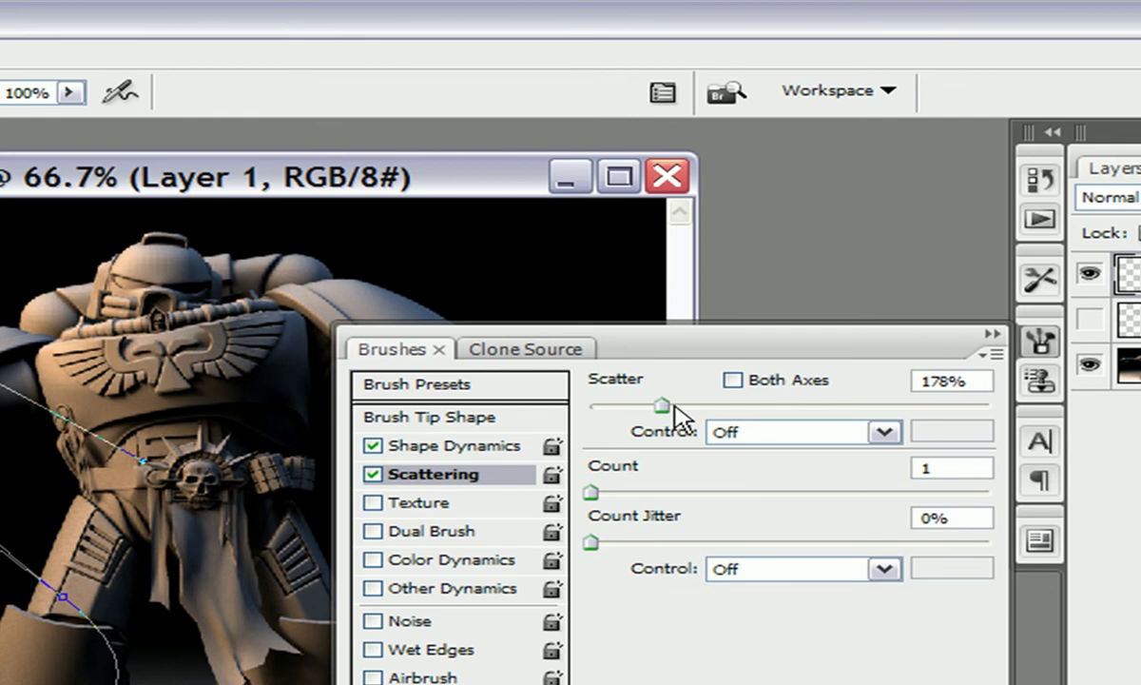
left_click_drag(655, 398, 671, 399)
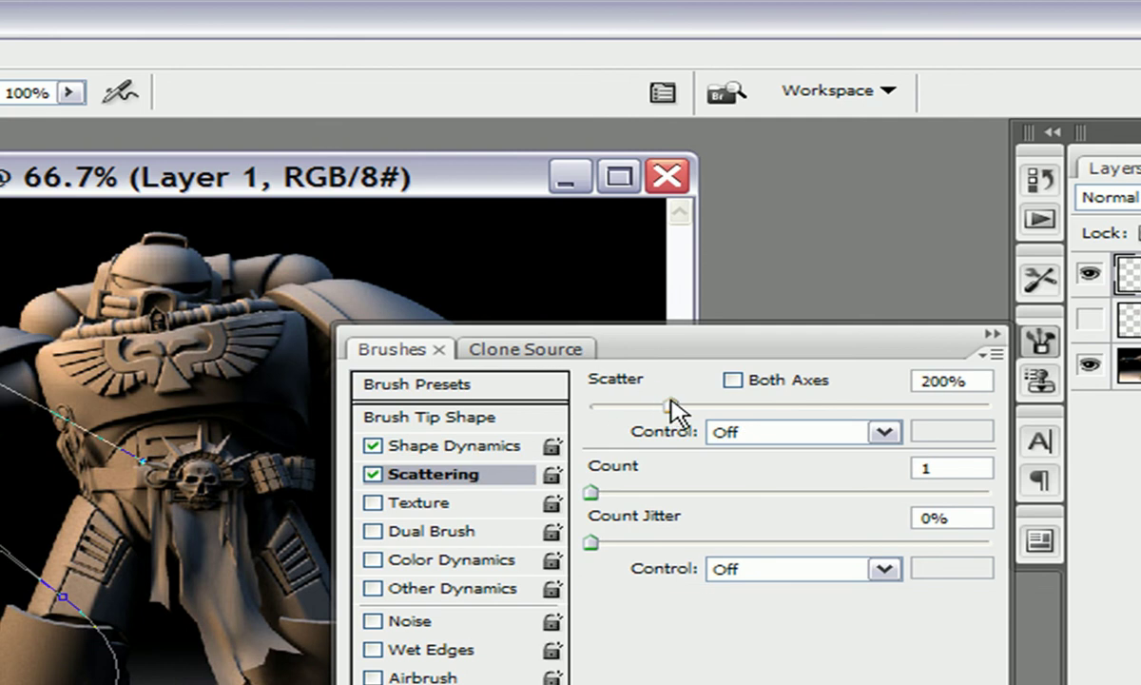
left_click(1040, 338)
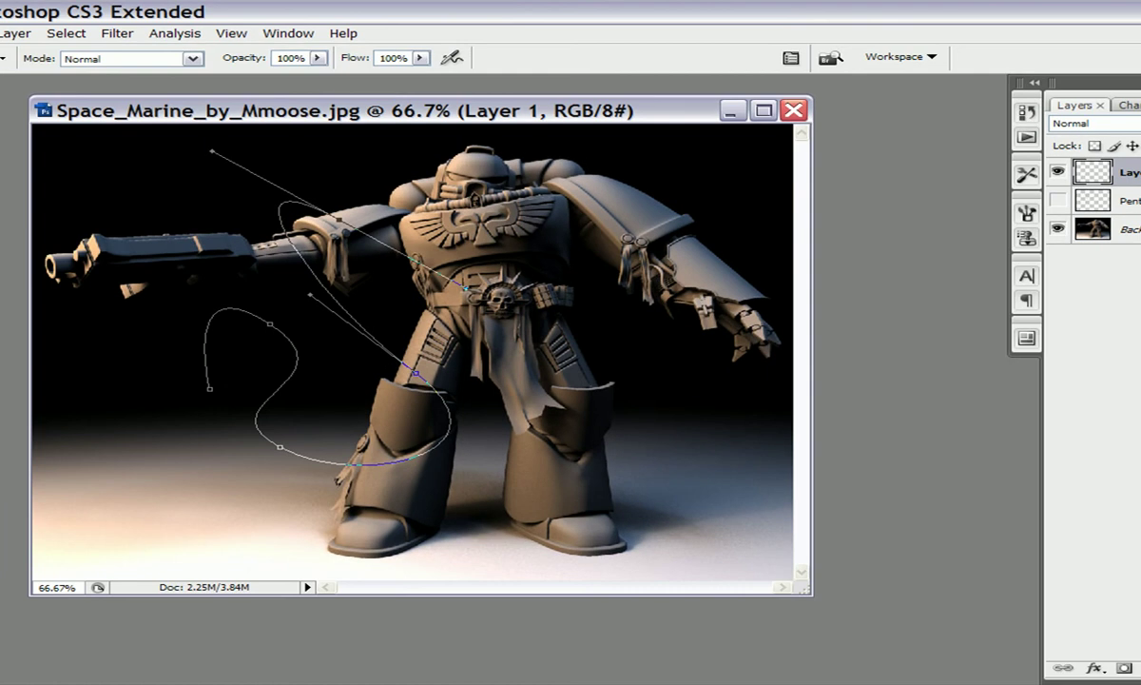
Stroke the curved path with the Brush and Simulate Pressure, after cancelling a Fill Path attempt.
key("p")
right_click(474, 345)
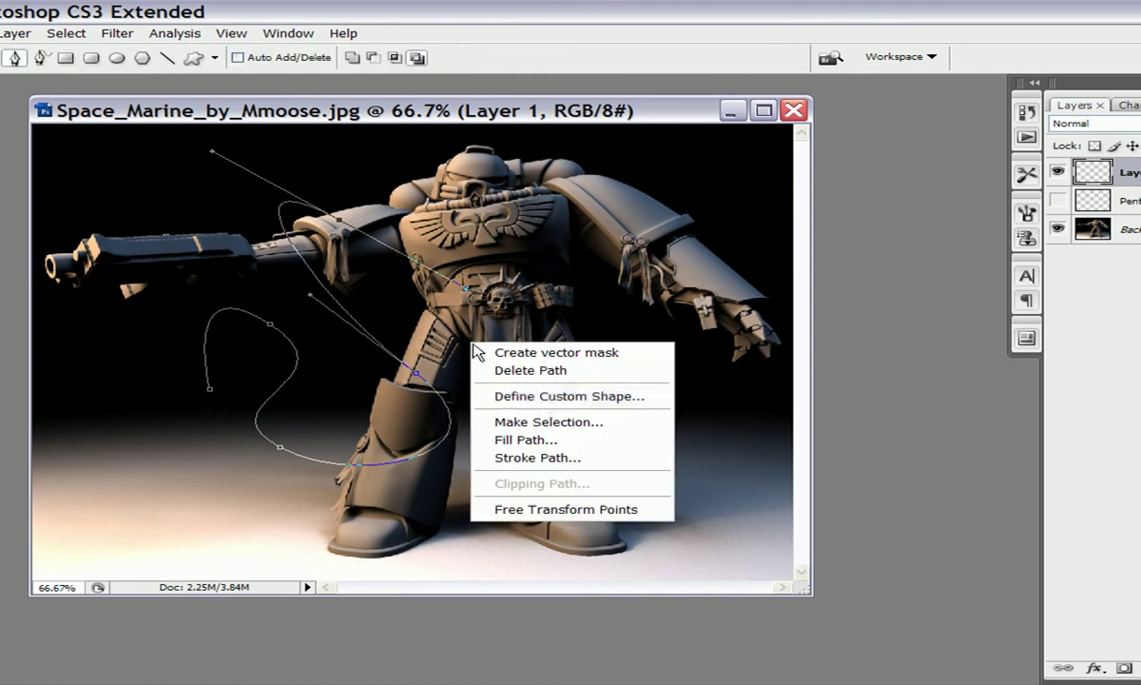
left_click(533, 443)
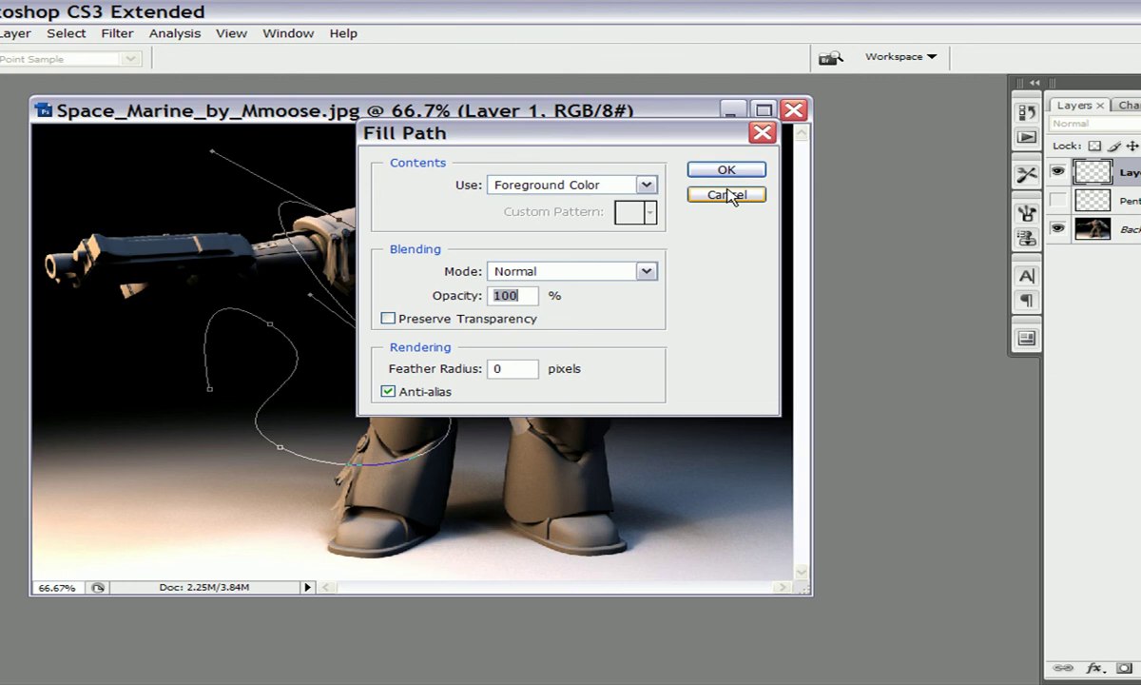
left_click(729, 195)
right_click(513, 271)
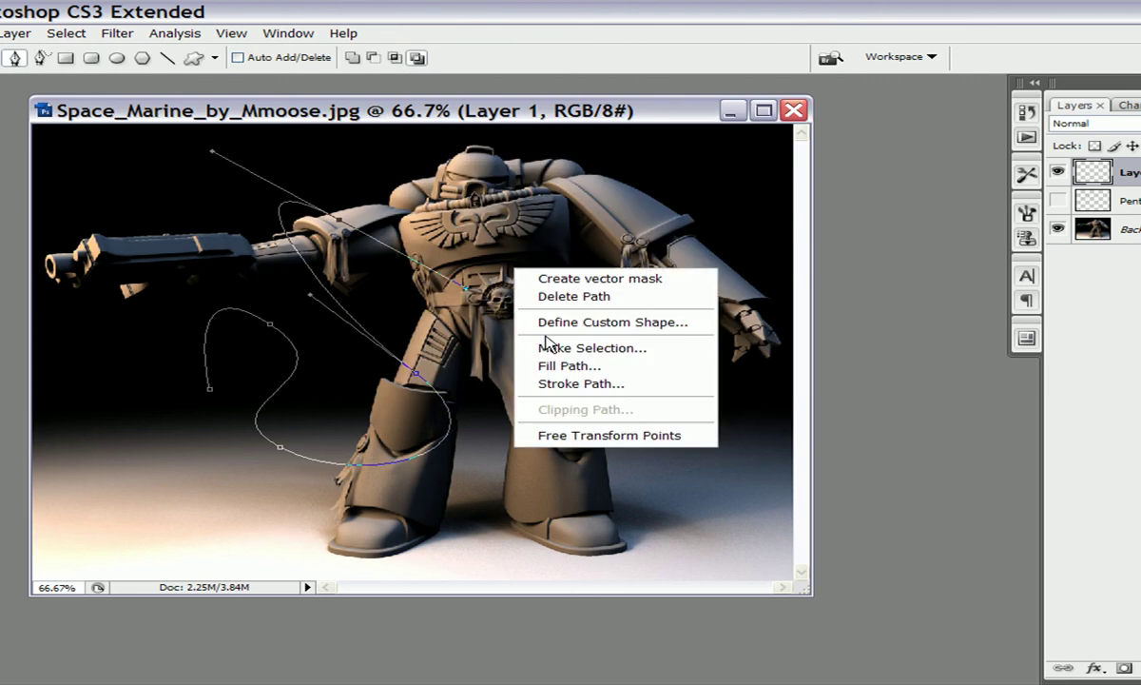
left_click(569, 384)
left_click(700, 235)
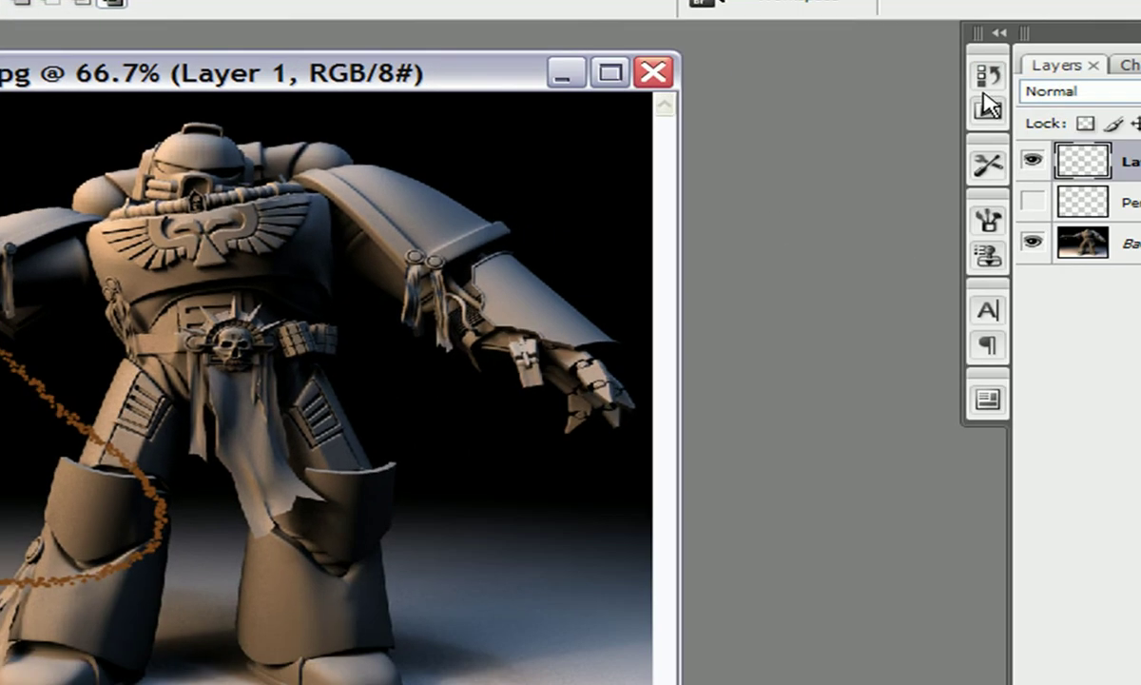
Revert in History to the last New Anchor Point state, removing the scattered stroke.
left_click(1140, 118)
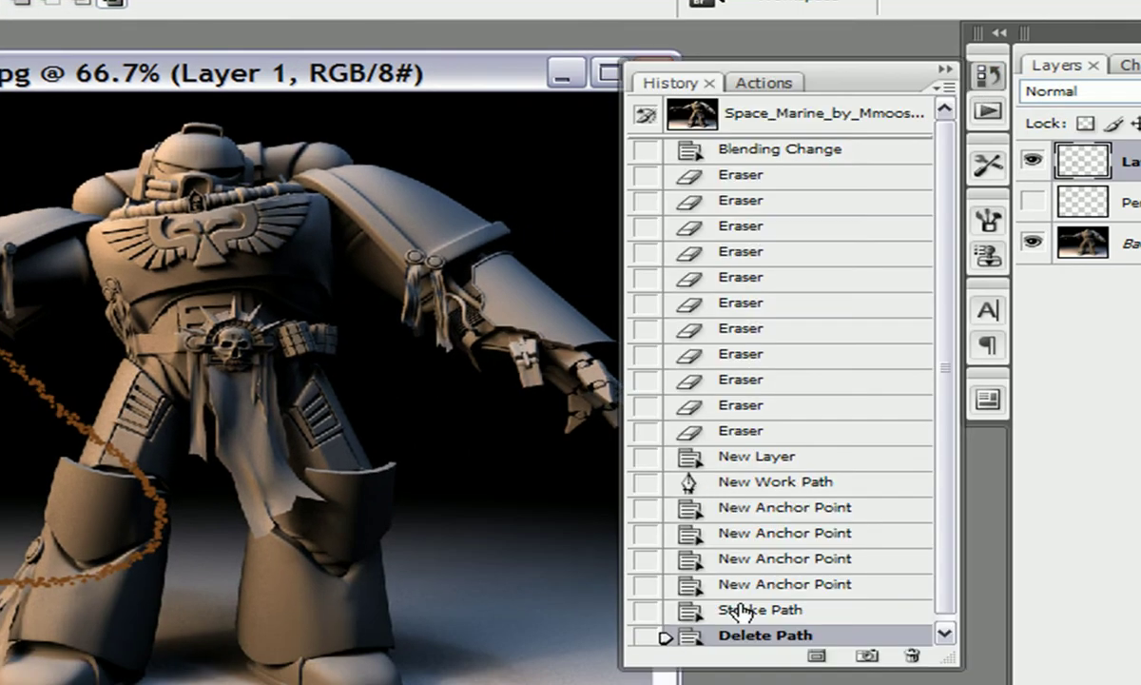
left_click(751, 608)
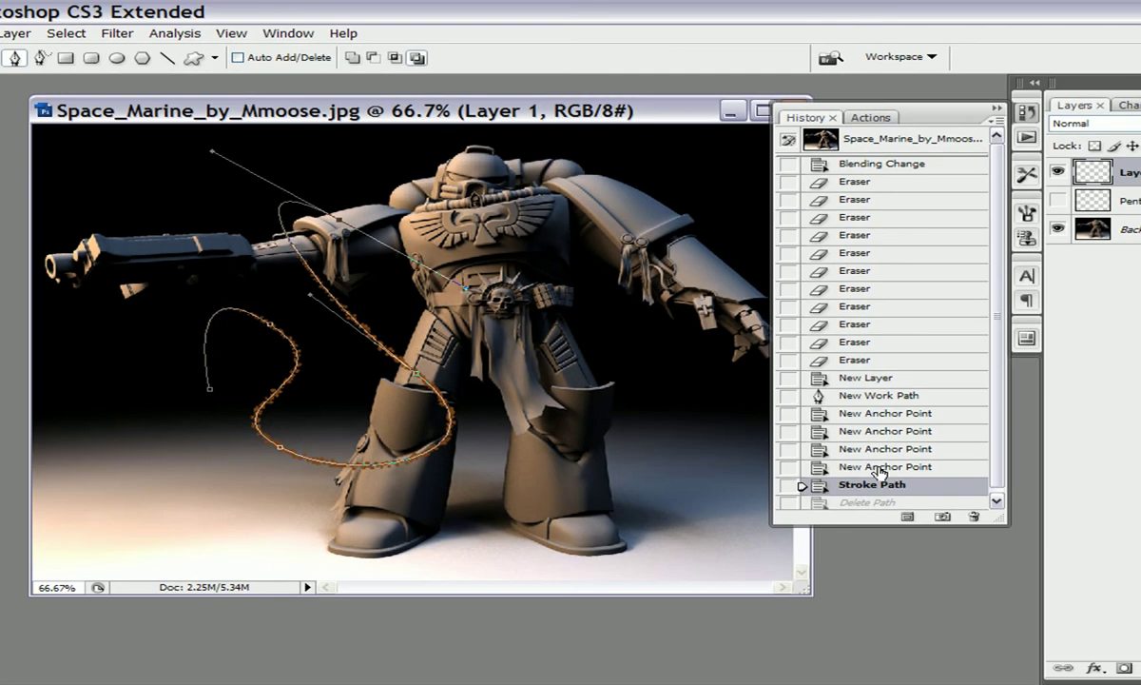
left_click(776, 583)
Delete the curved path and close the History panel.
right_click(571, 290)
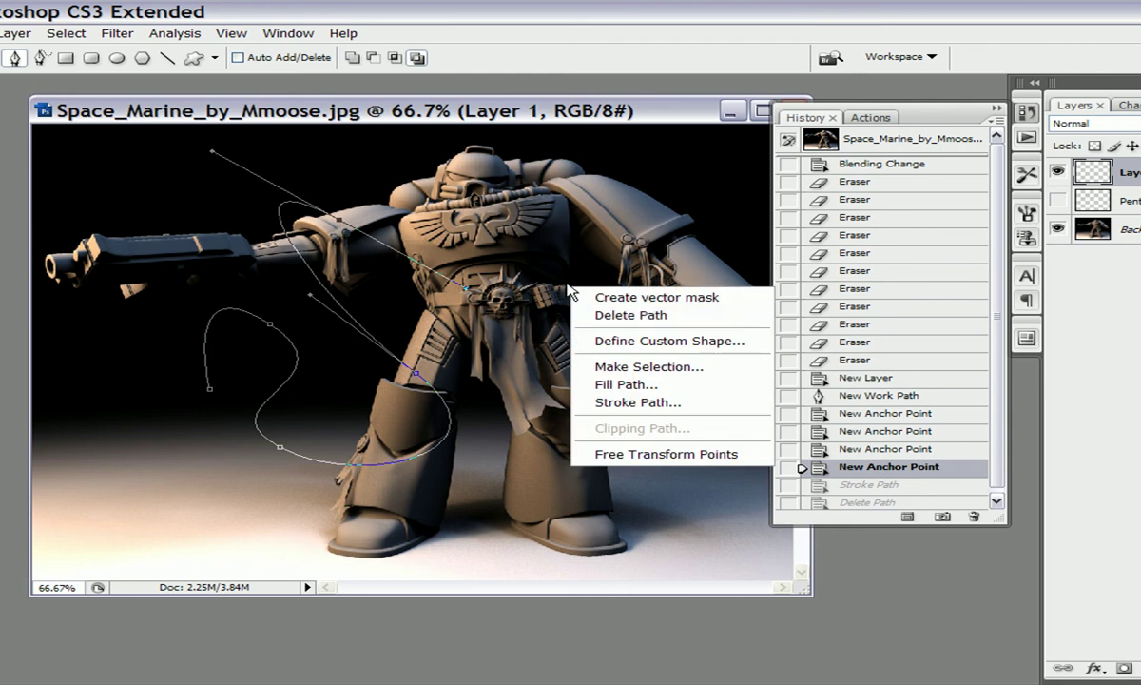
left_click(588, 317)
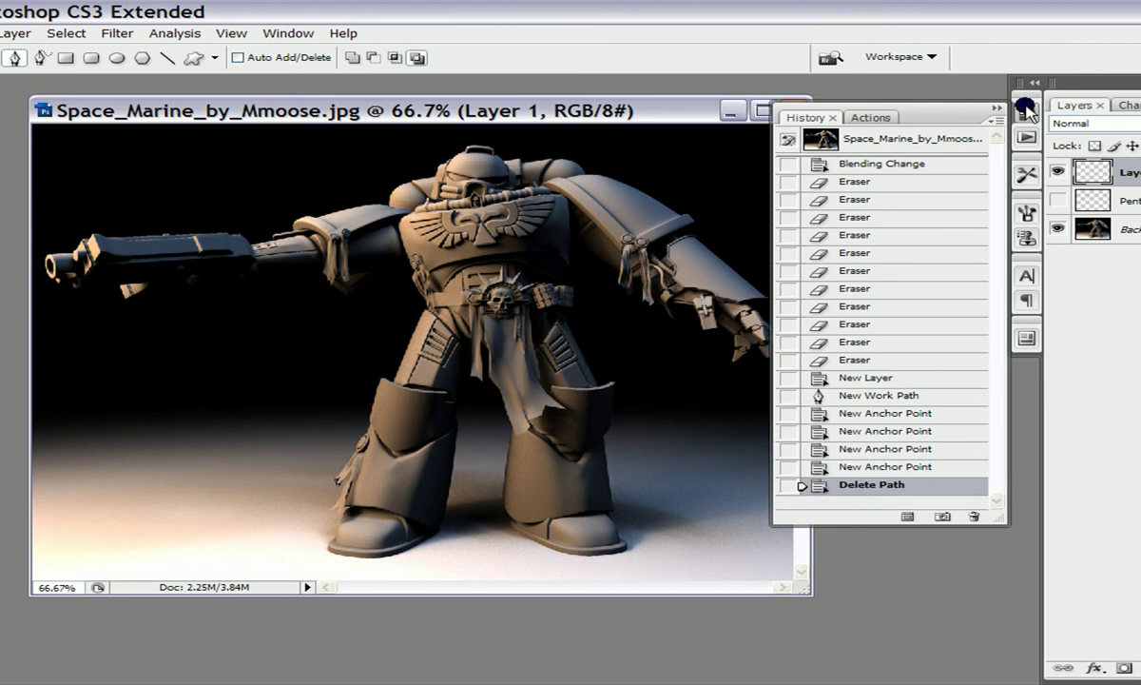
left_click(1026, 139)
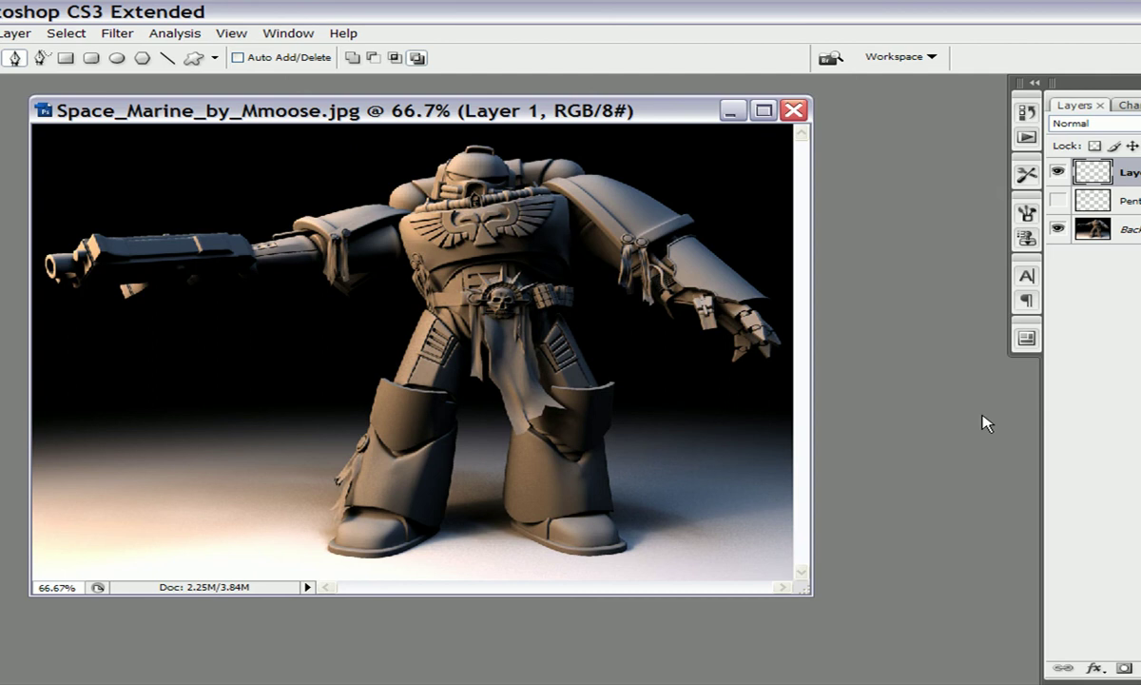